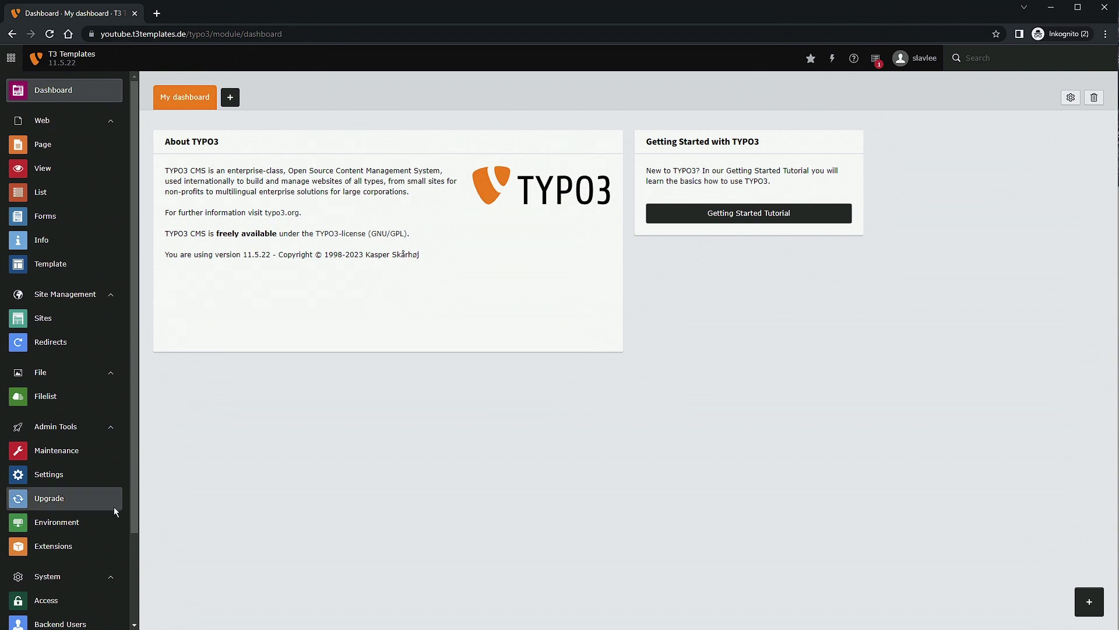
Step: Show the Extensions module's Get Extensions view listing extensions from the online repository
scroll(112, 506, "down", 2)
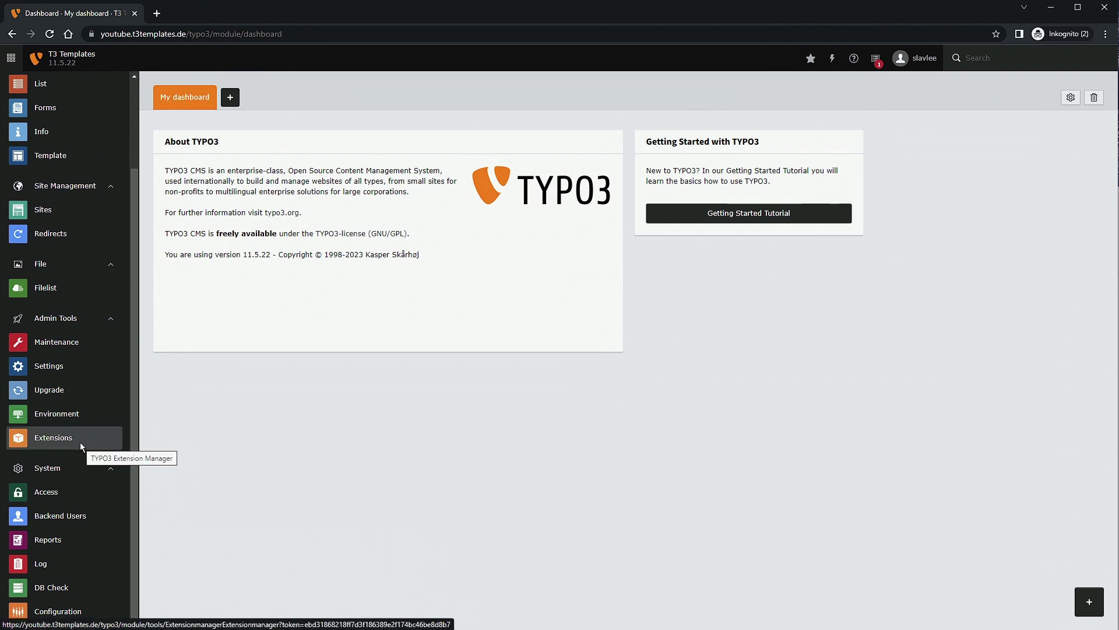
left_click(64, 436)
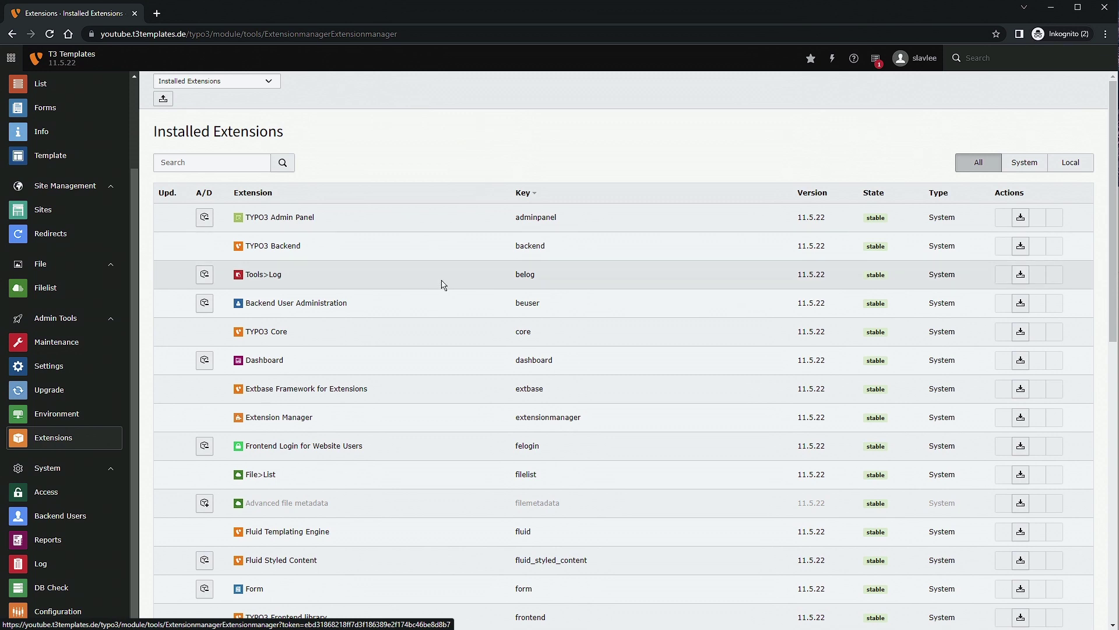
left_click(259, 87)
left_click(201, 108)
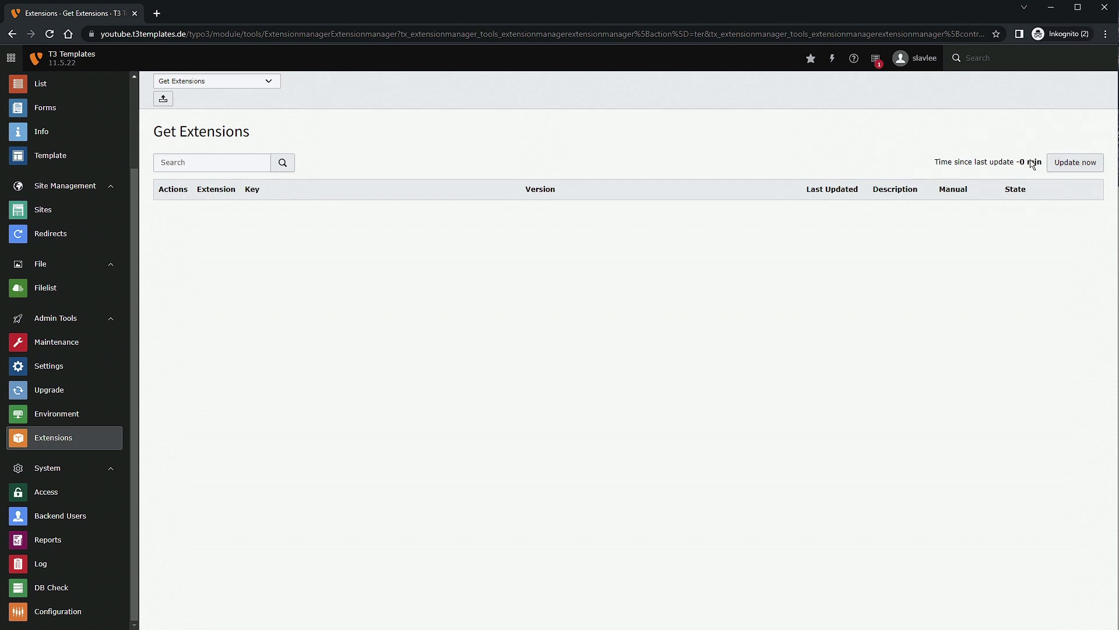
Step: Refresh the repository extension list and search it for 'container'
mouse_move(1023, 168)
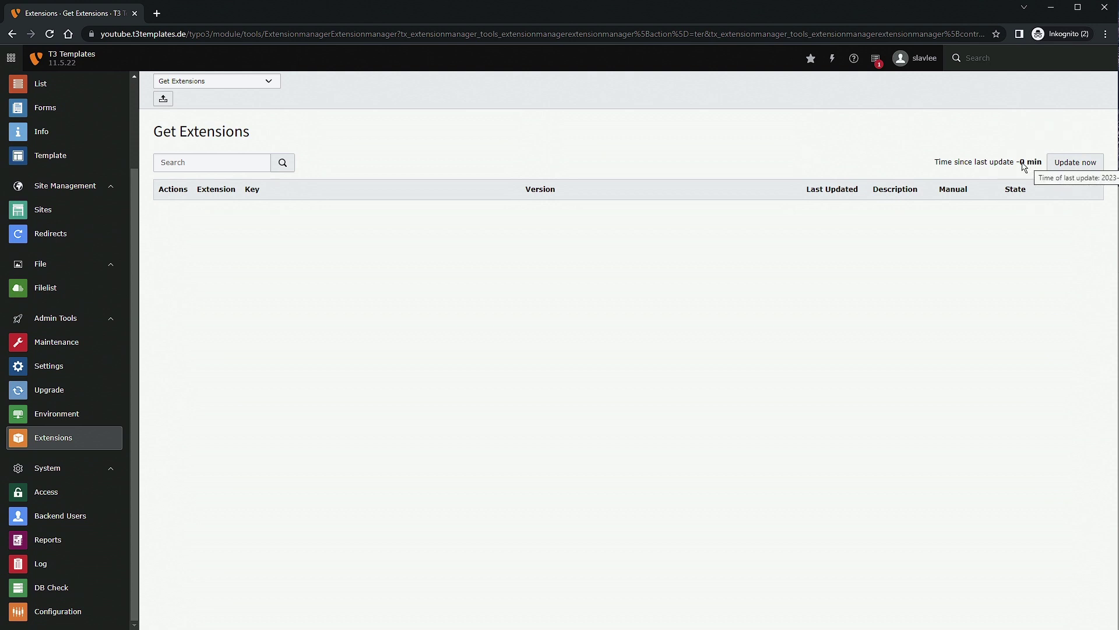
left_click(1075, 164)
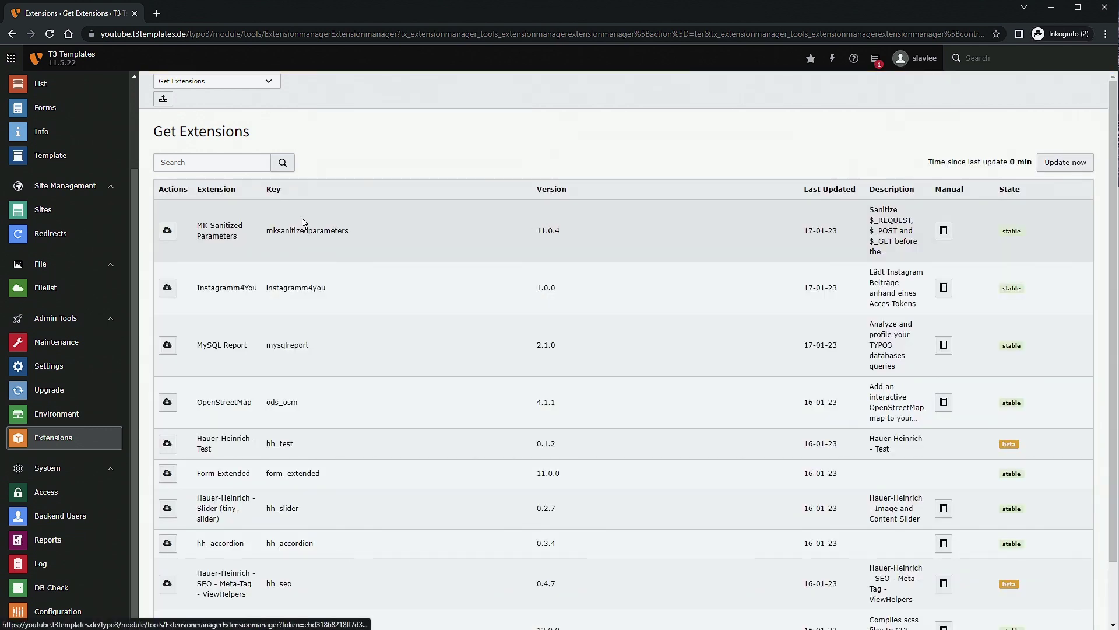
left_click(214, 165)
type("container")
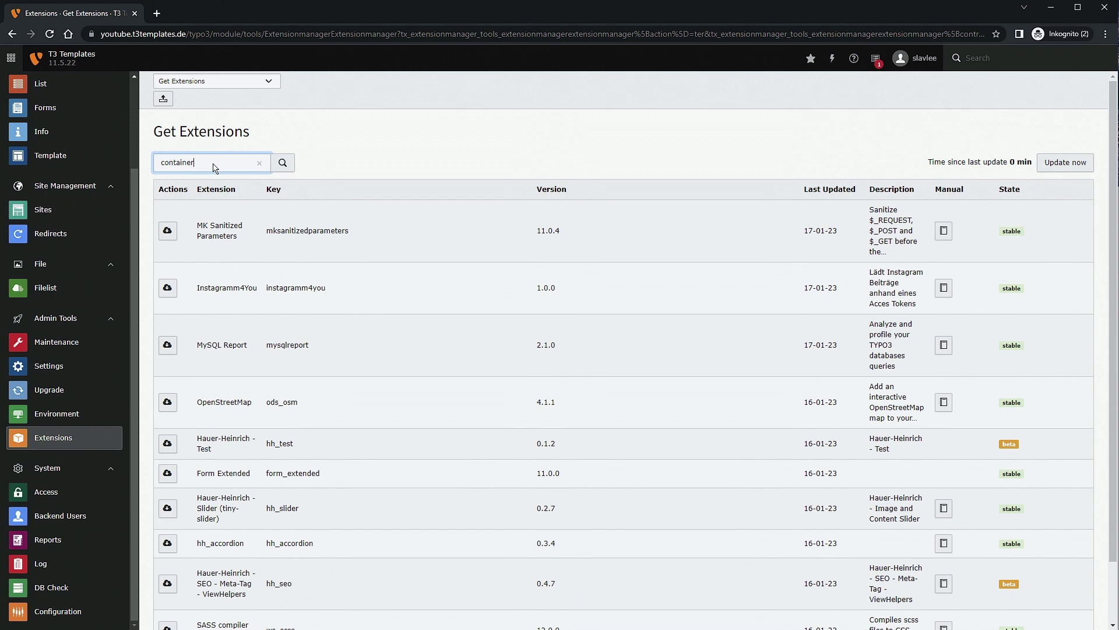
key("Return")
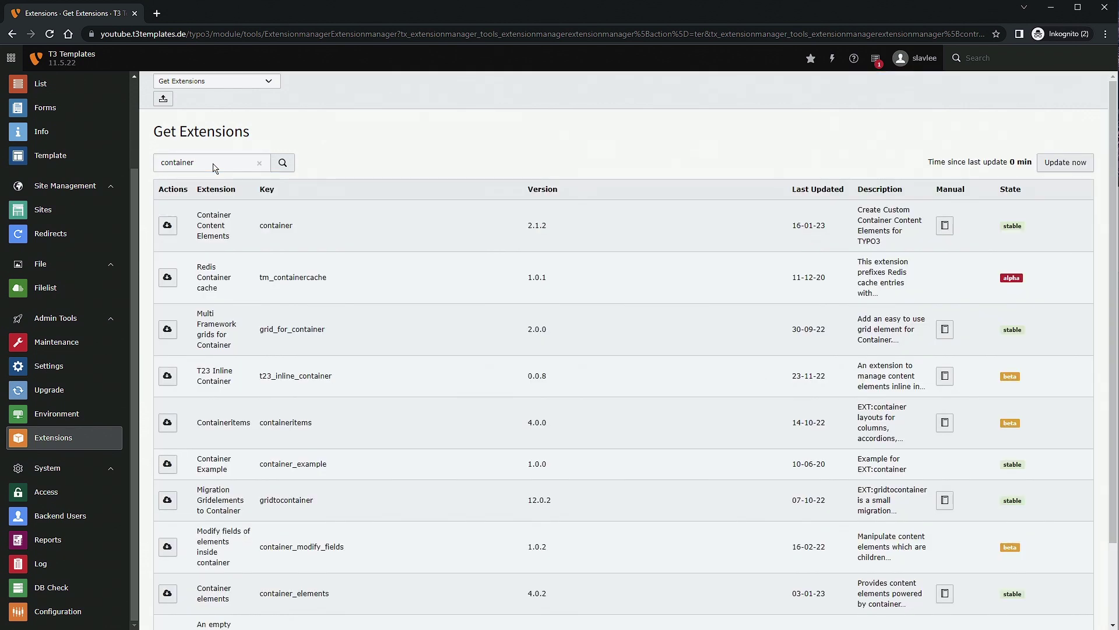
double_click(212, 165)
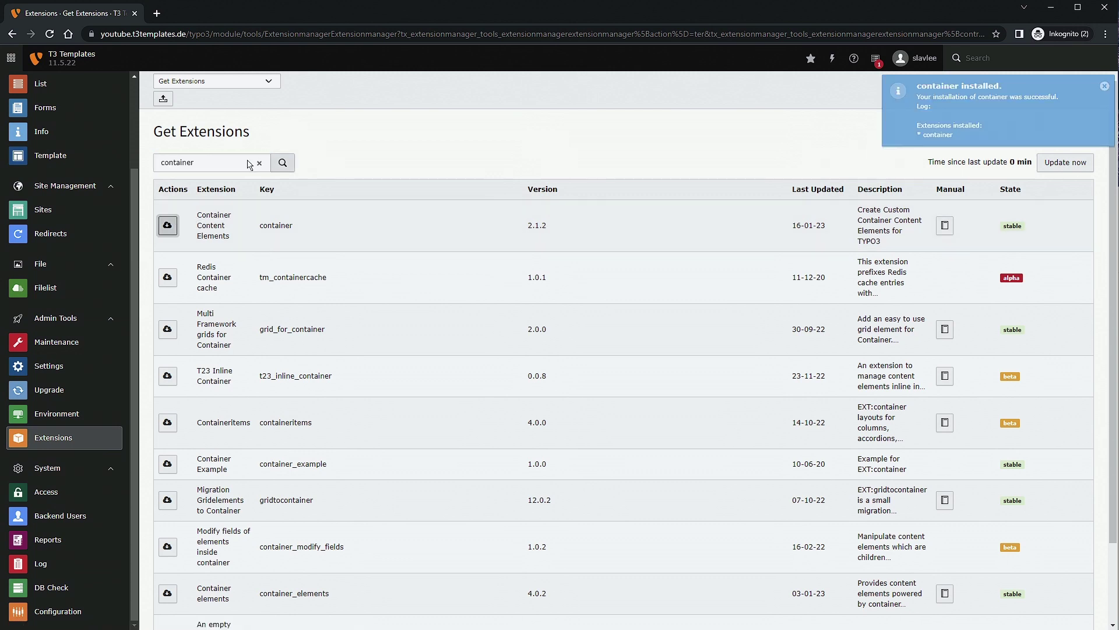
Step: Search for content_defender, install Content Defender, and dismiss the install notifications
type("content")
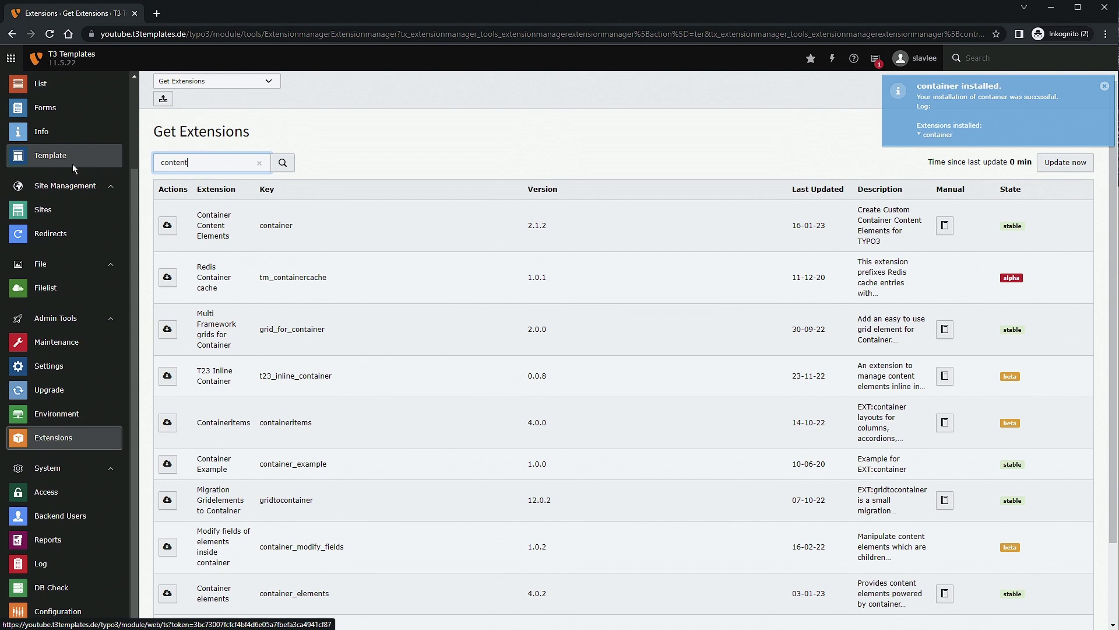
type("_defender")
key("Return")
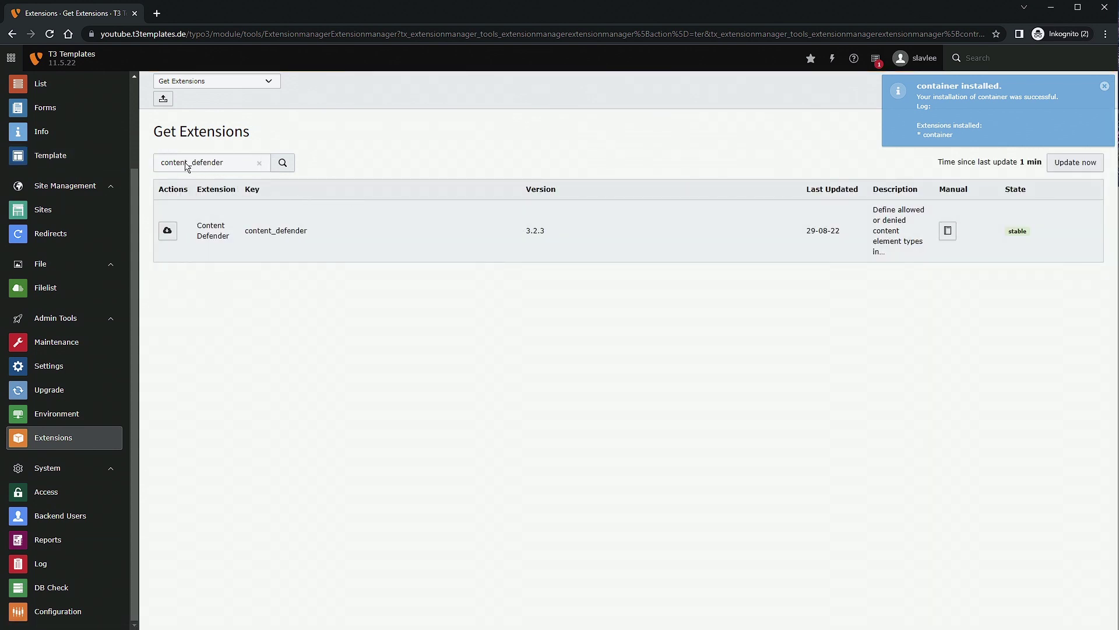
left_click(1110, 88)
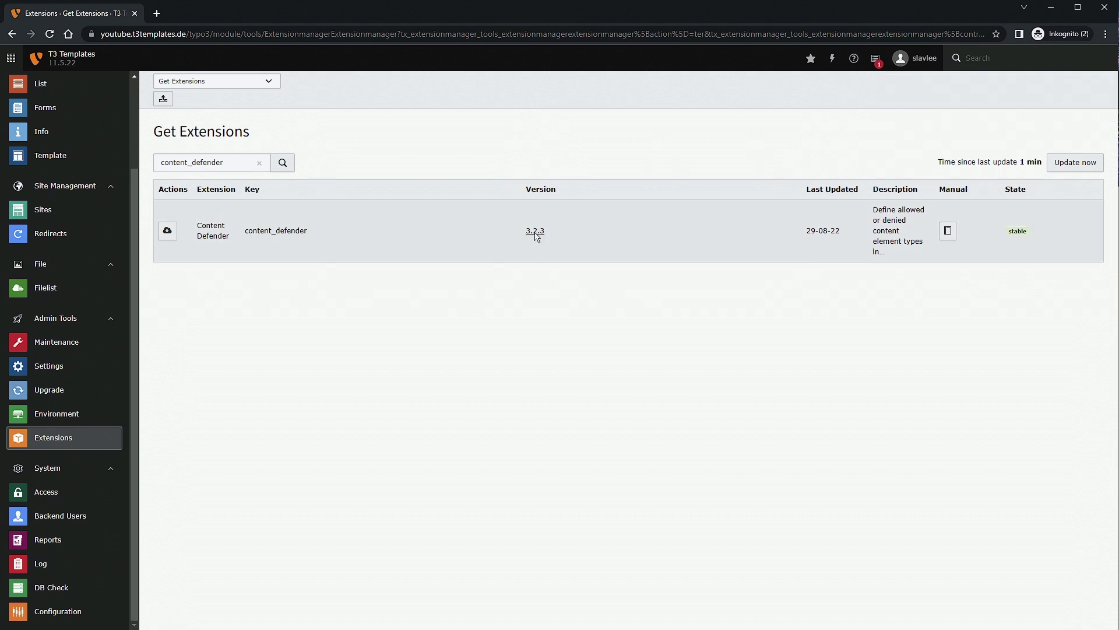
left_click(166, 235)
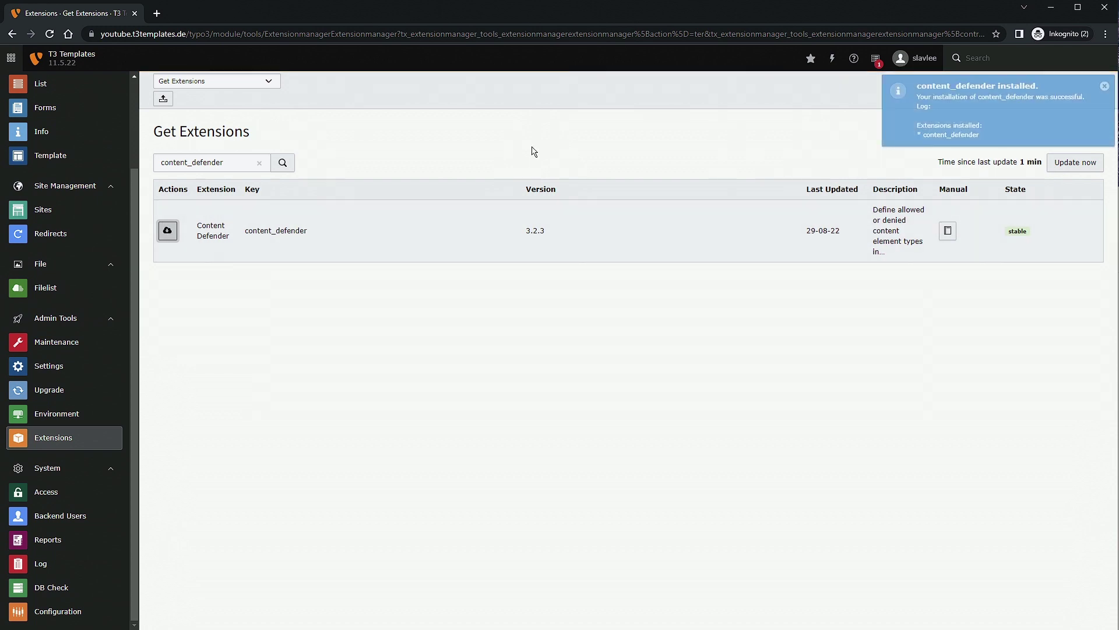
left_click(1104, 86)
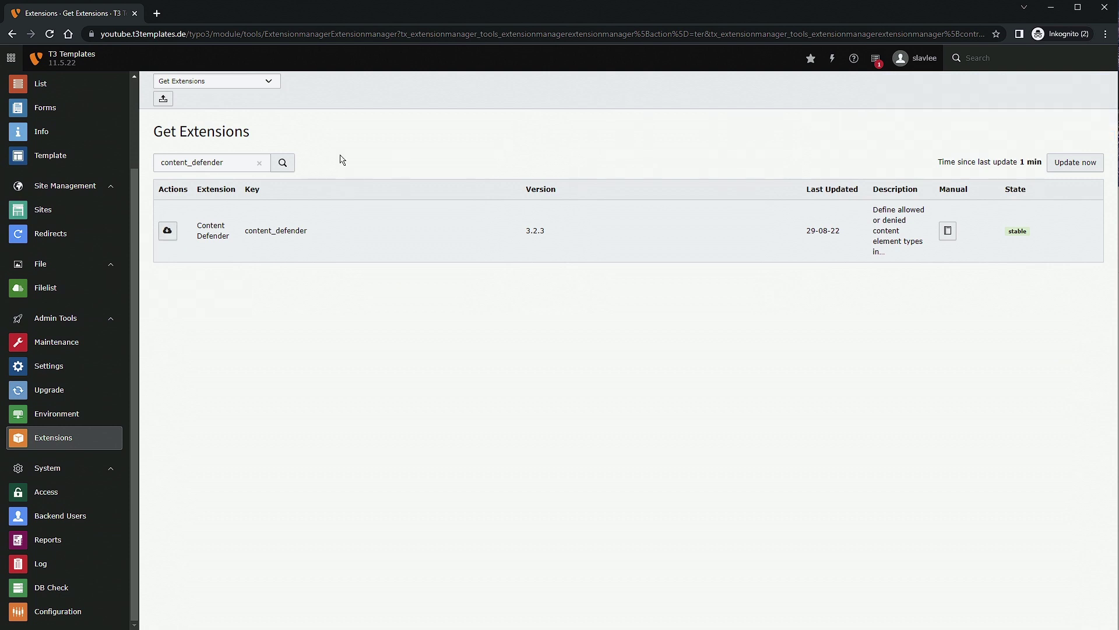
Step: Upload t3templates_base.zip from the Installed Extensions view and install it
left_click(187, 82)
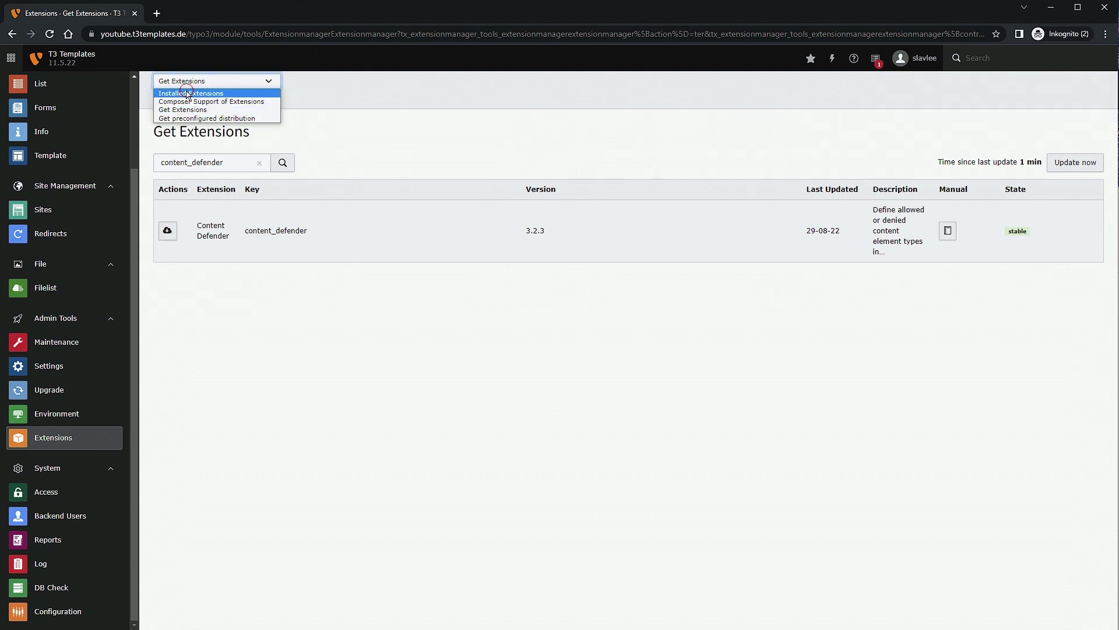
left_click(187, 93)
left_click(164, 99)
left_click(348, 174)
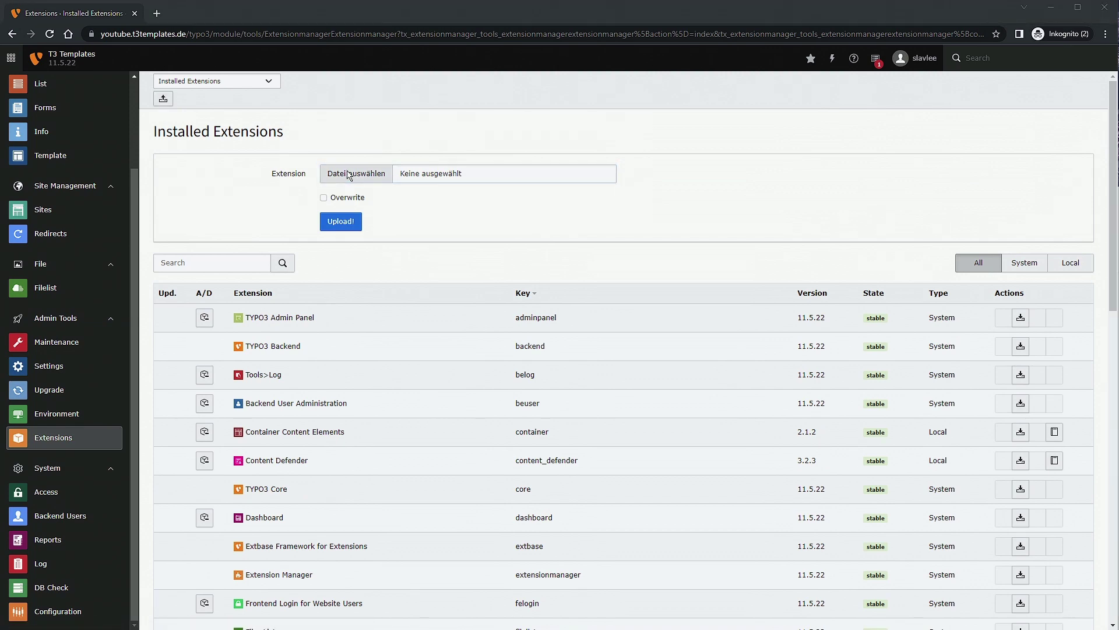
left_click(278, 84)
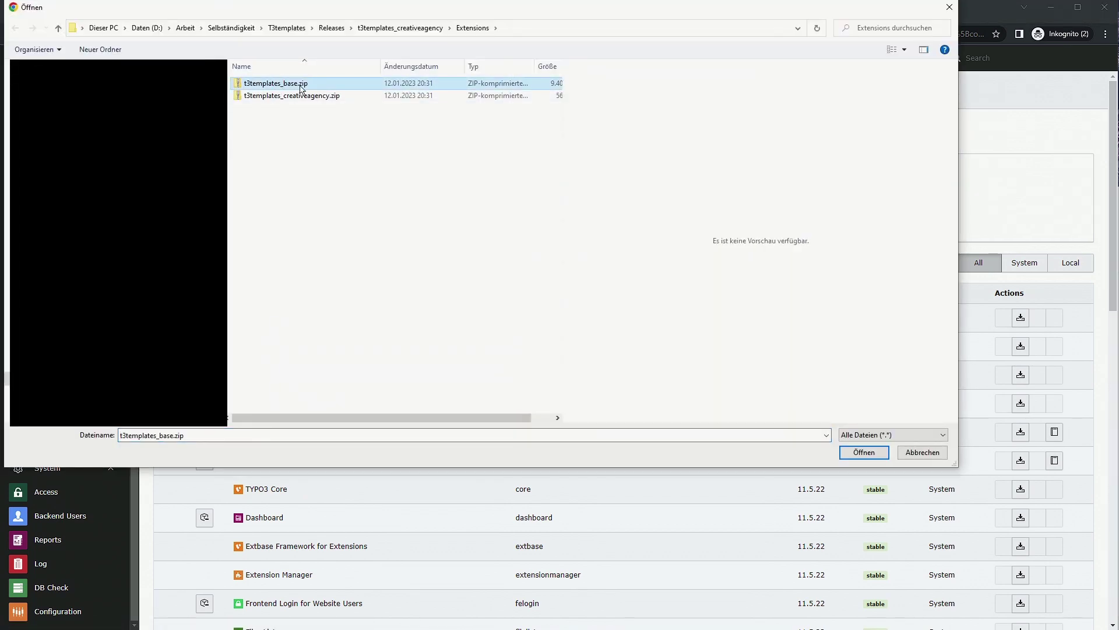
left_click(864, 452)
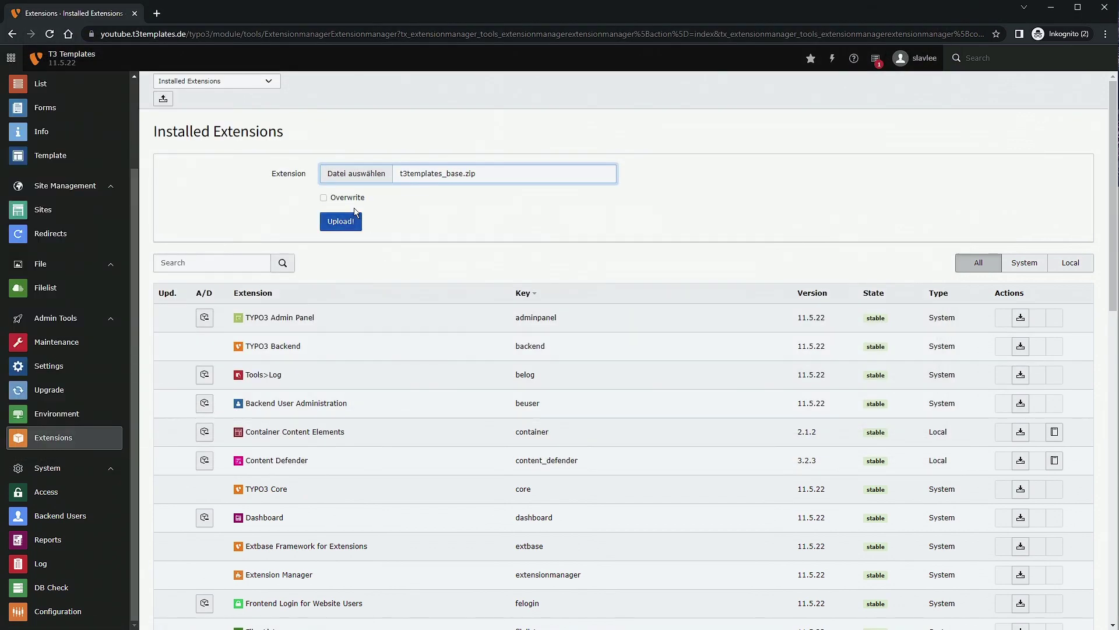
left_click(342, 224)
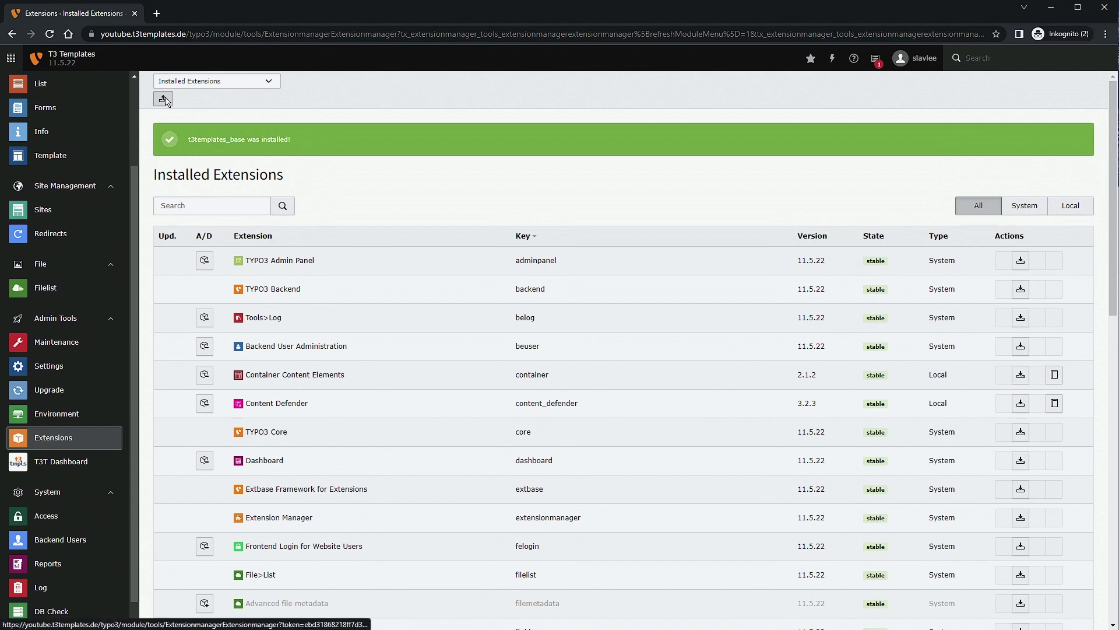
left_click(163, 99)
left_click(362, 220)
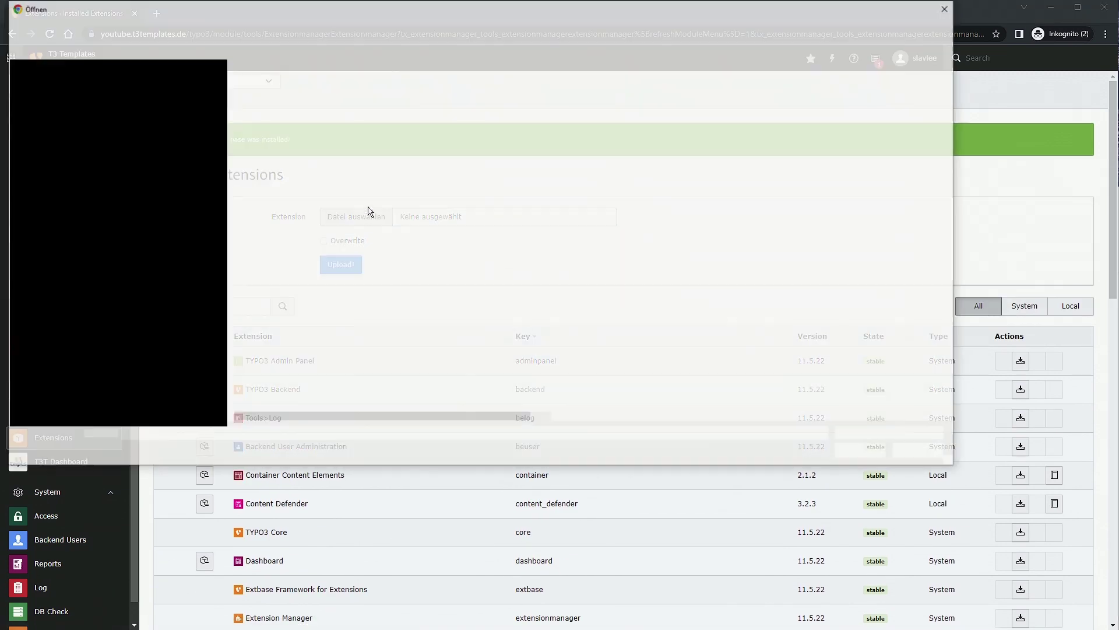
left_click(309, 95)
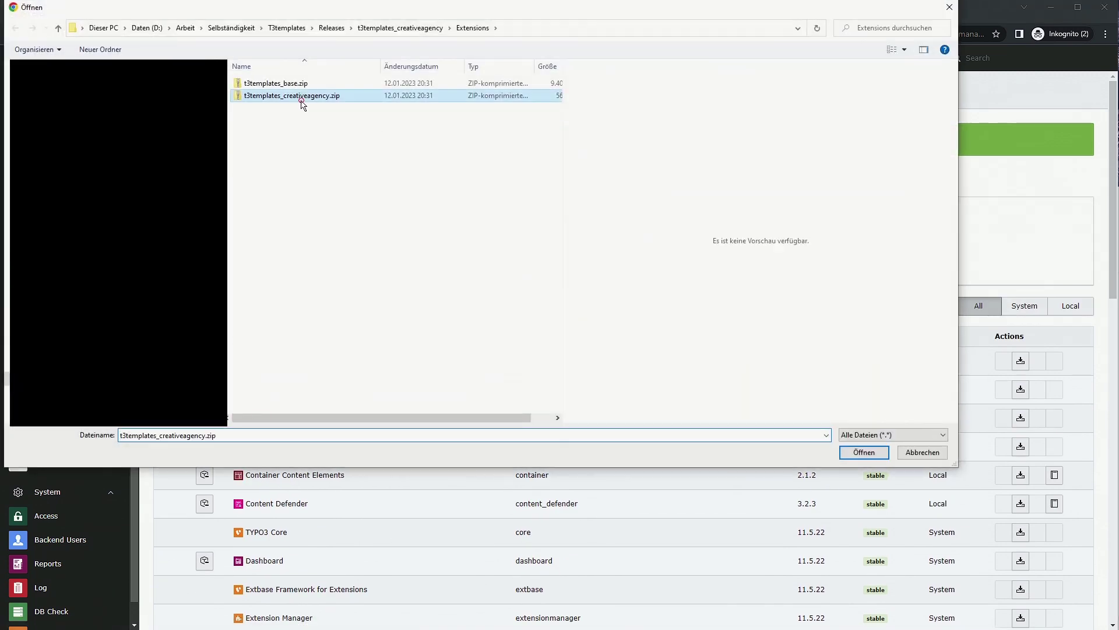
left_click(863, 454)
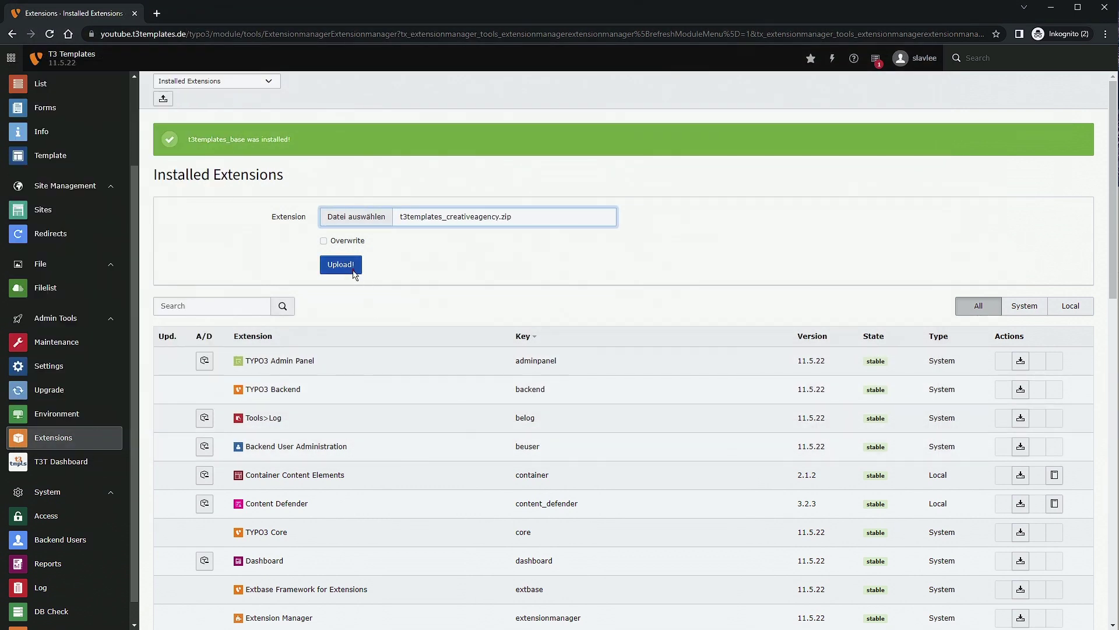
left_click(343, 222)
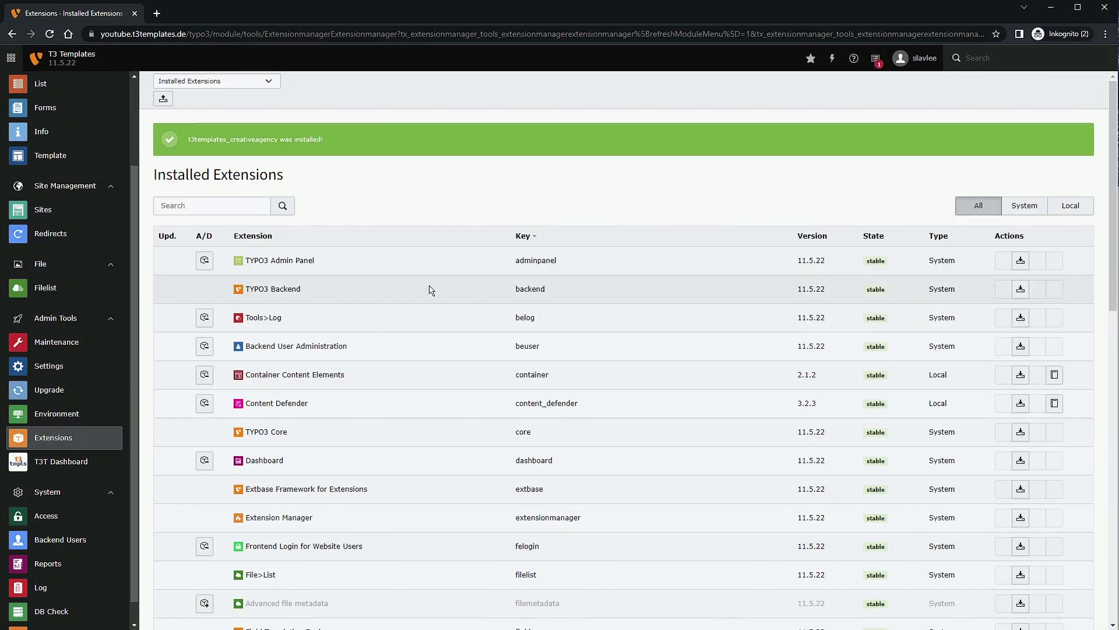
scroll(412, 259, "down", 1)
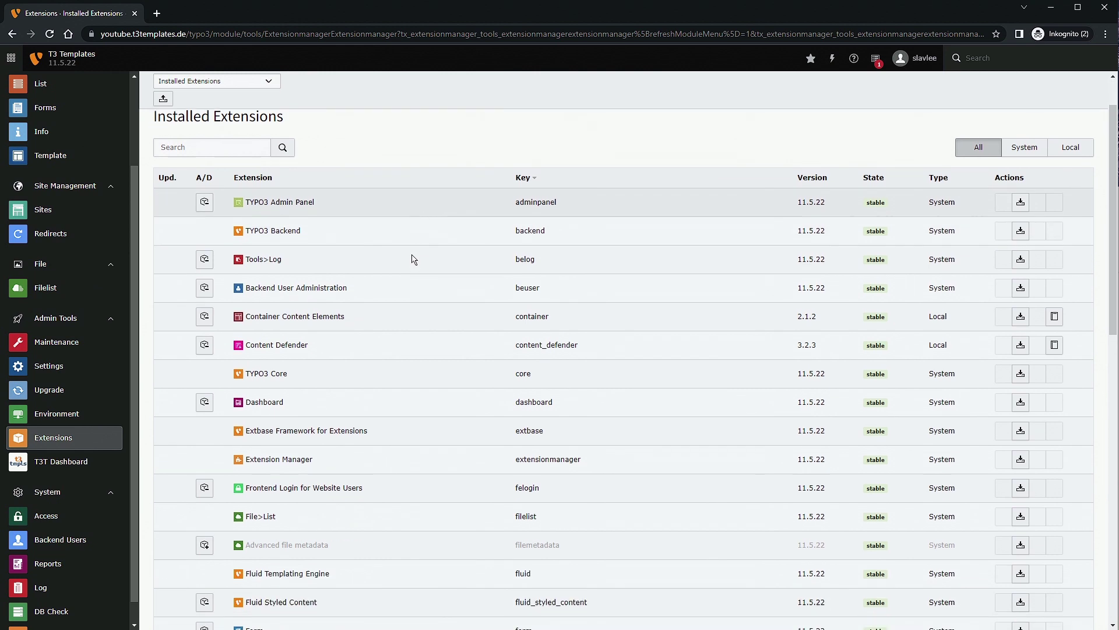
scroll(93, 443, "up", 2)
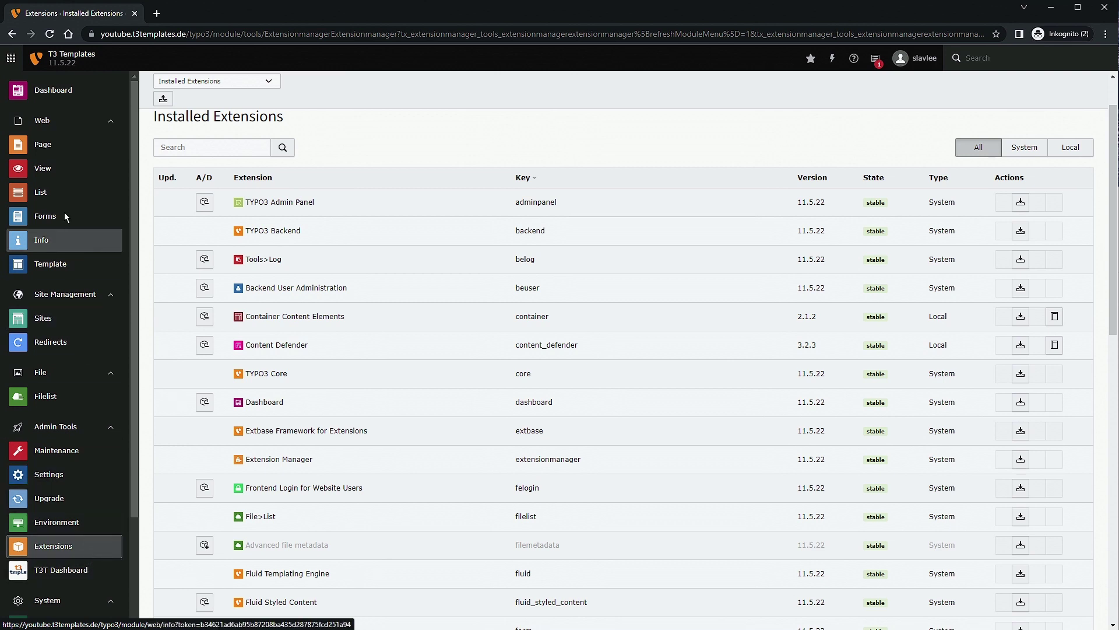
Step: Start a new subpage under the T3 Templates node in the page tree
left_click(86, 146)
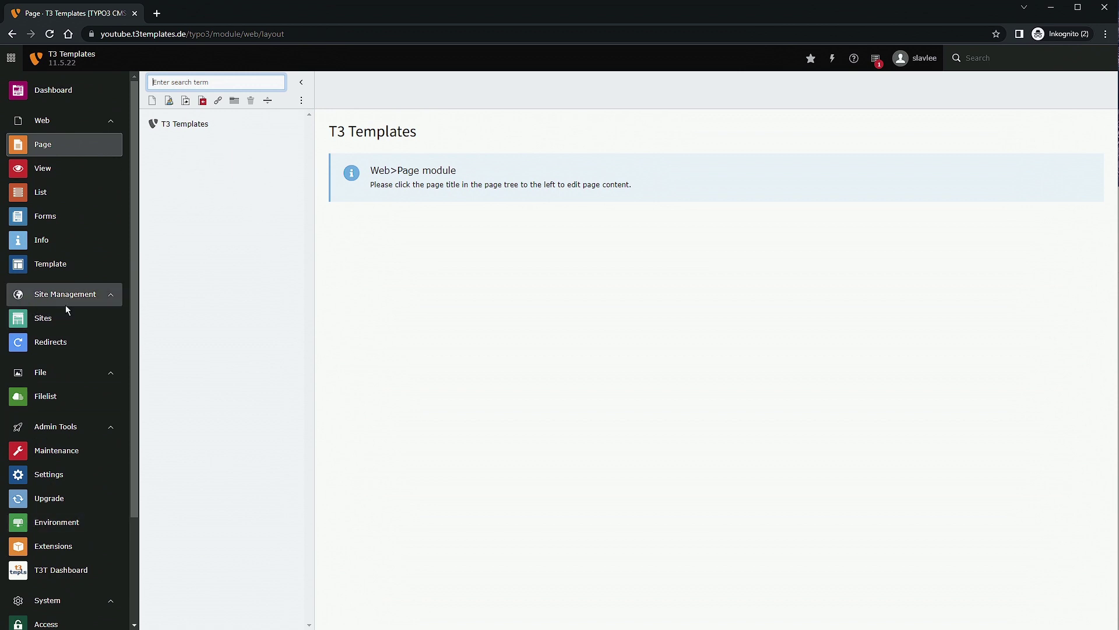
right_click(179, 125)
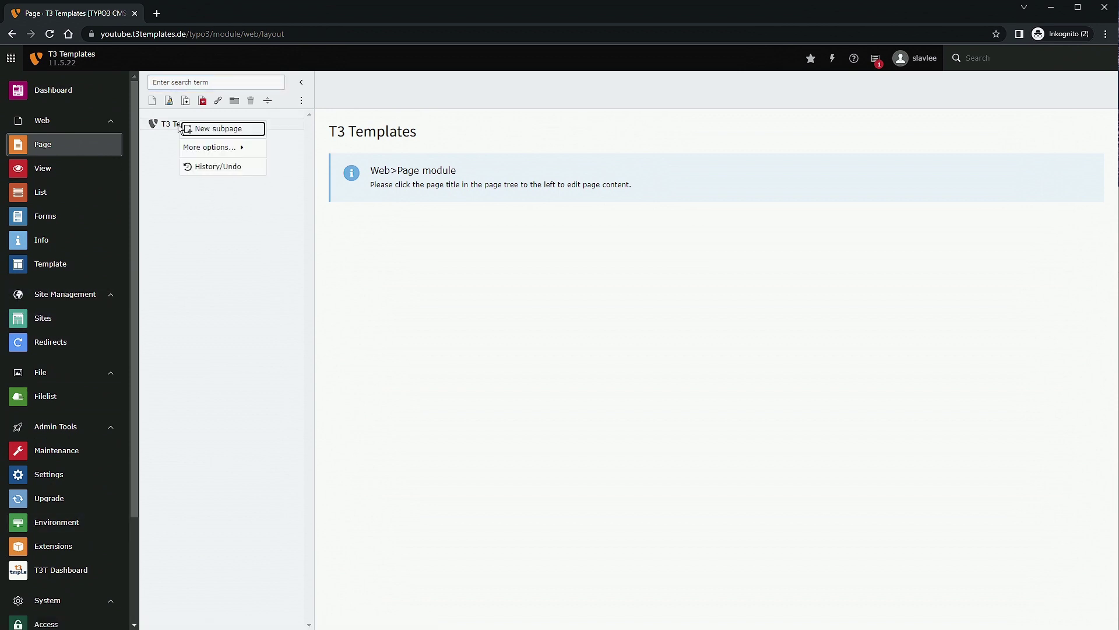
left_click(251, 129)
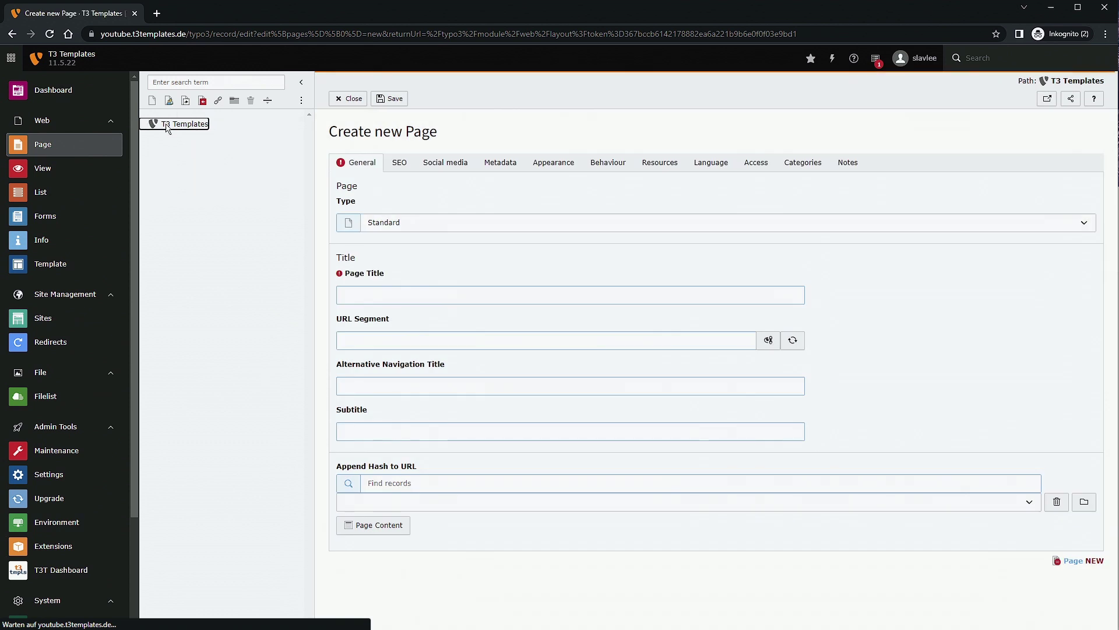
Step: Zoom the backend to 125% and title the page 'YouTube T3 Templates Showcase'
key("ctrl+plus")
key("ctrl+plus")
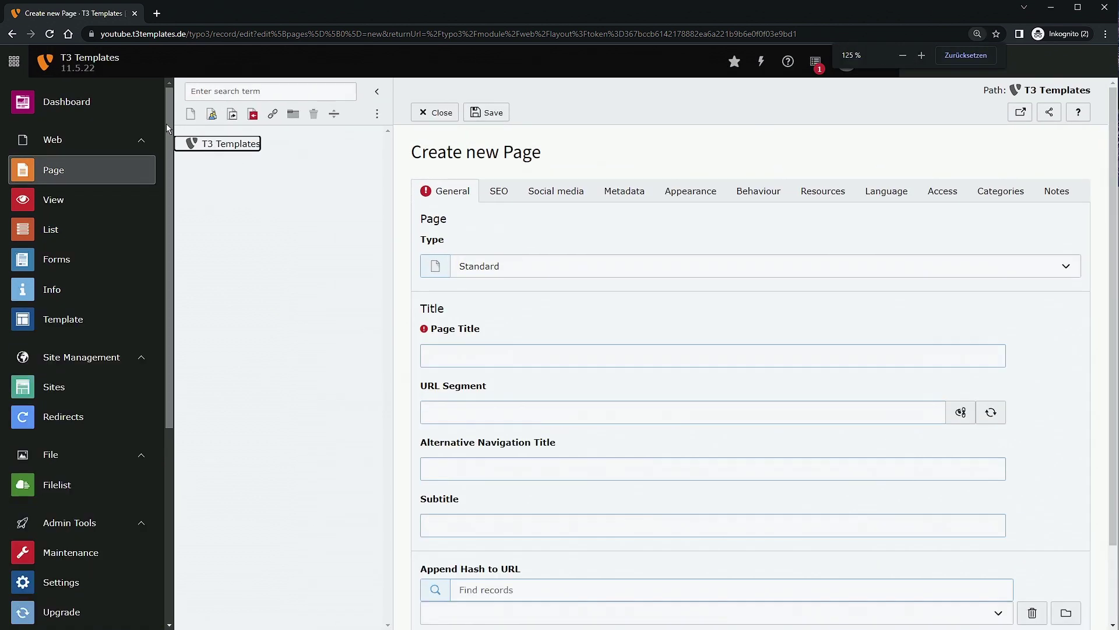
left_click(521, 366)
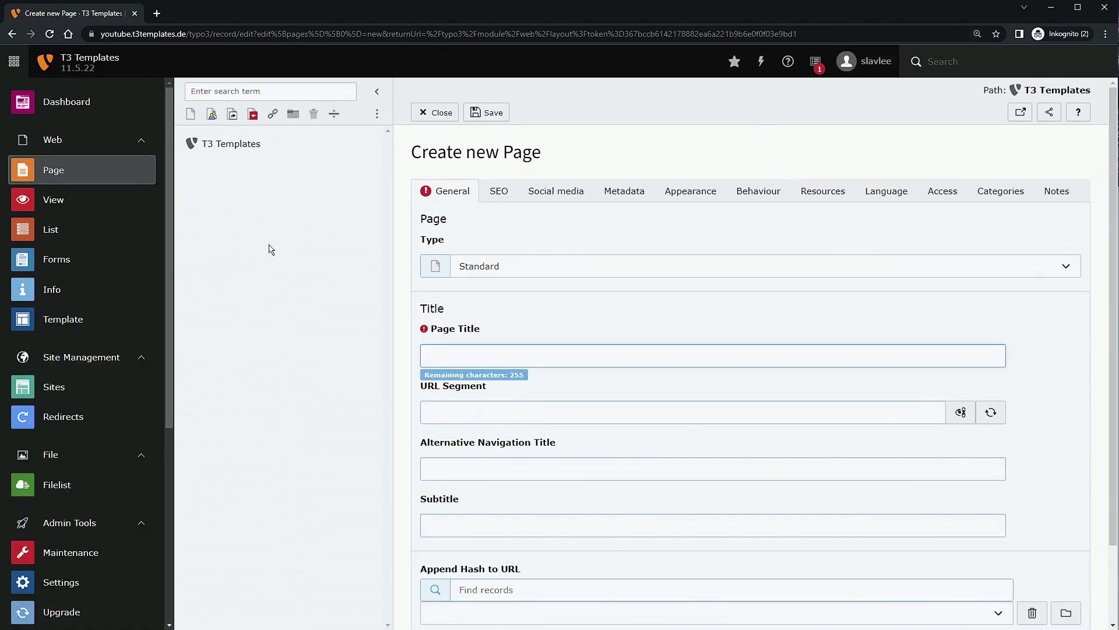
type("YouTube Showcase")
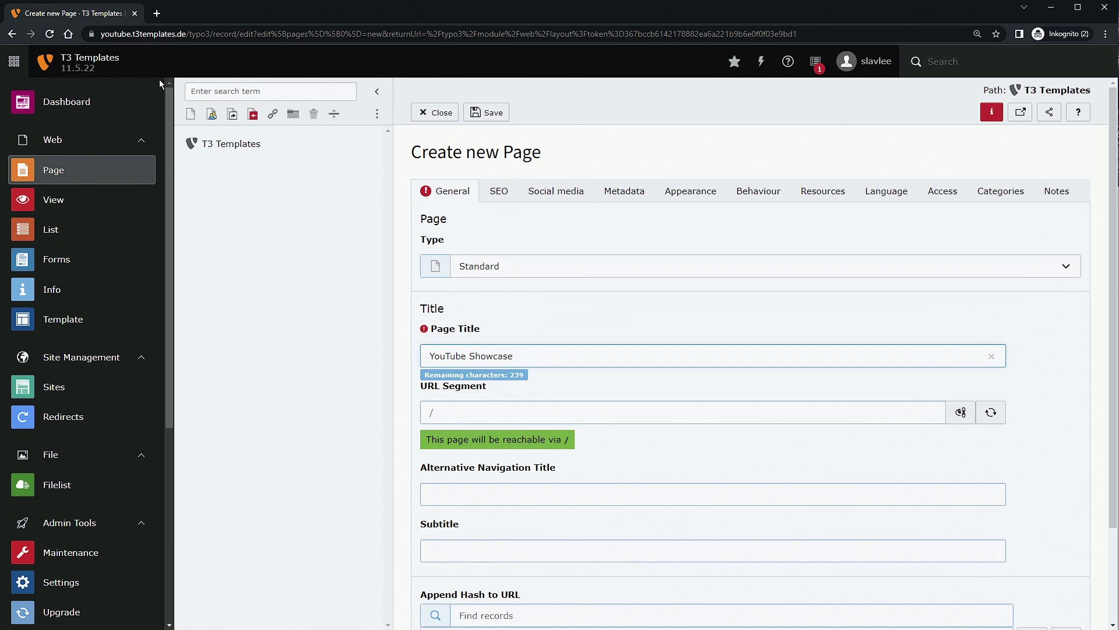
key("Left")
key("Left")
key("Left")
type("T3 Templates")
Step: Enable Use as Root Page on the Behaviour settings and save the page
left_click(693, 197)
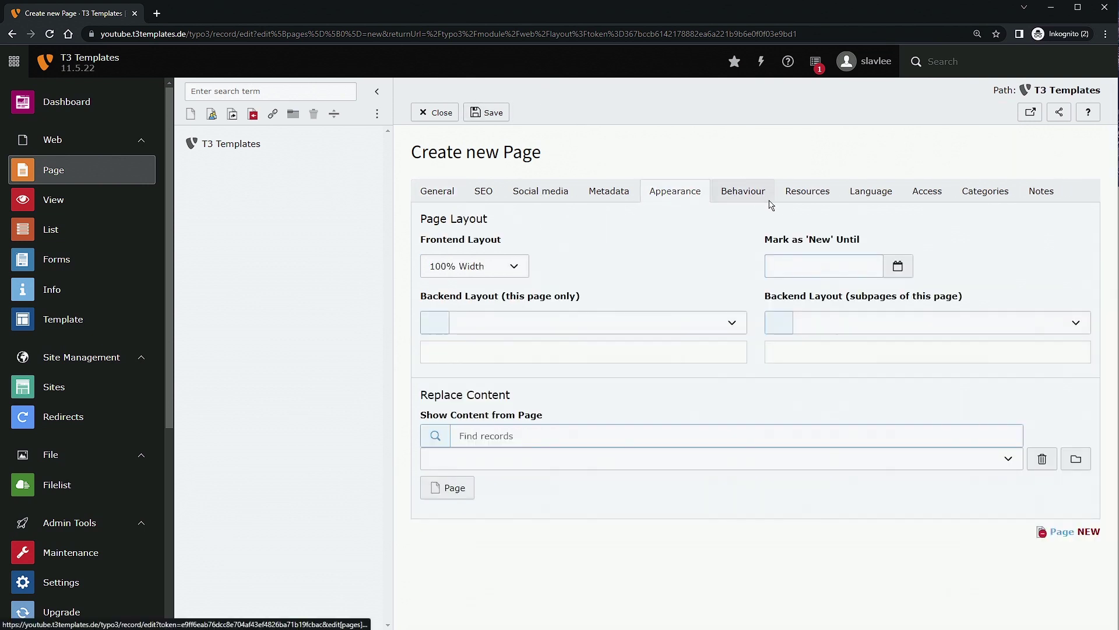
left_click(749, 194)
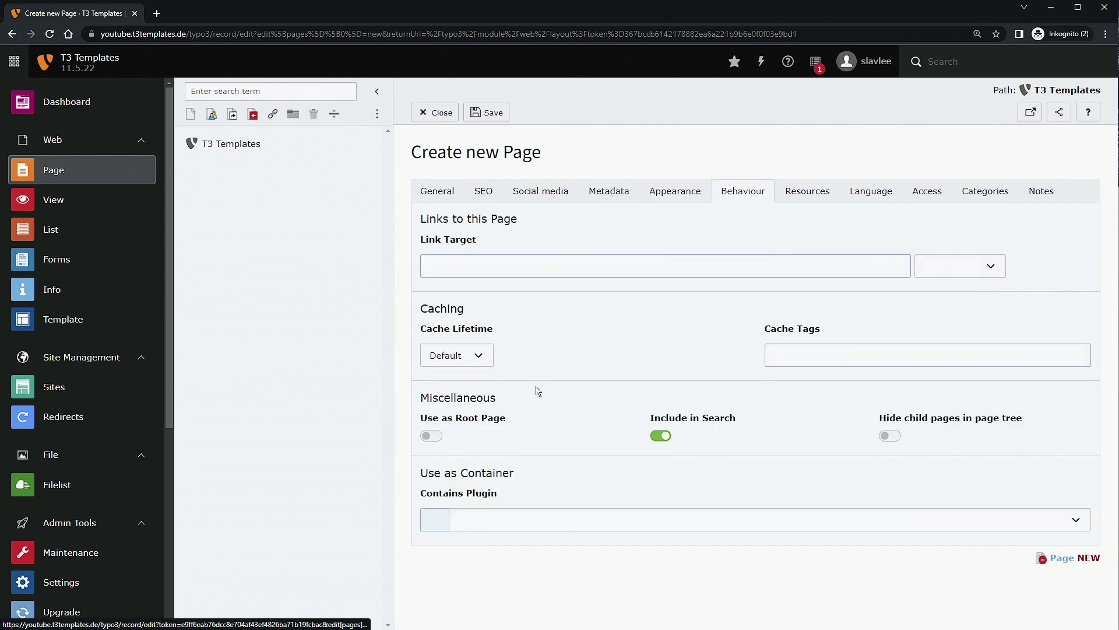
left_click(441, 438)
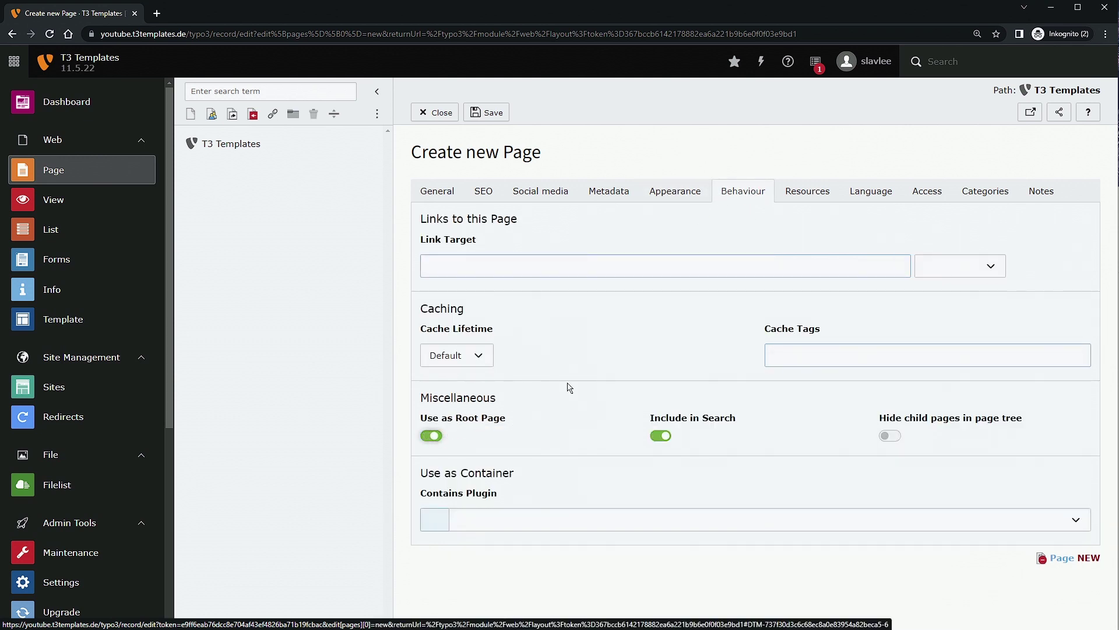
left_click(477, 116)
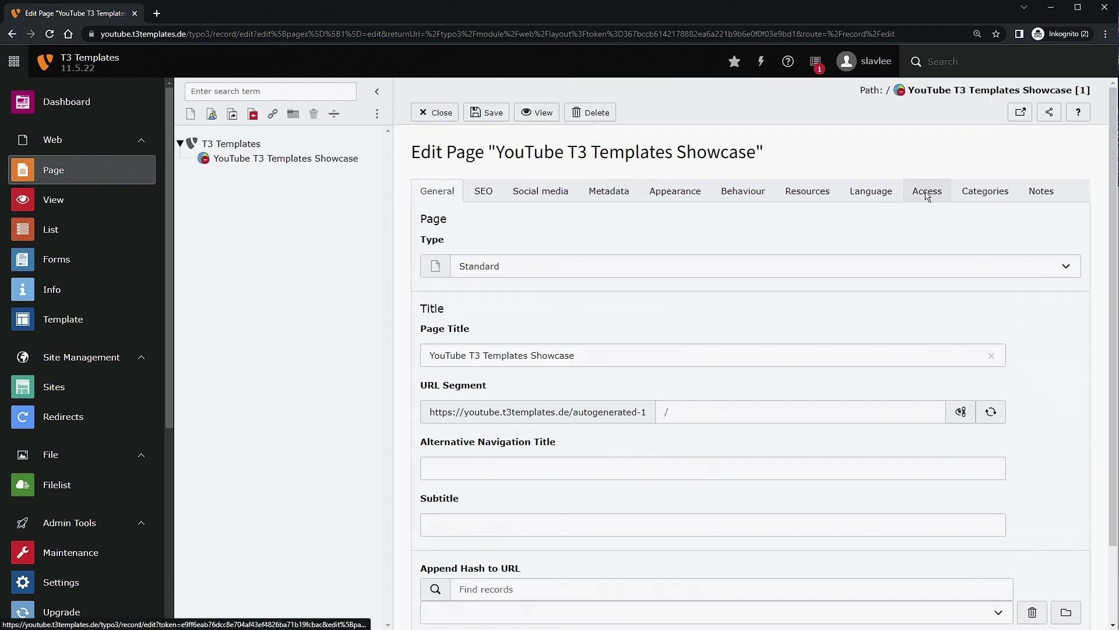
Step: Make the page visible under Access, save it, and close the editor
left_click(927, 192)
left_click(439, 258)
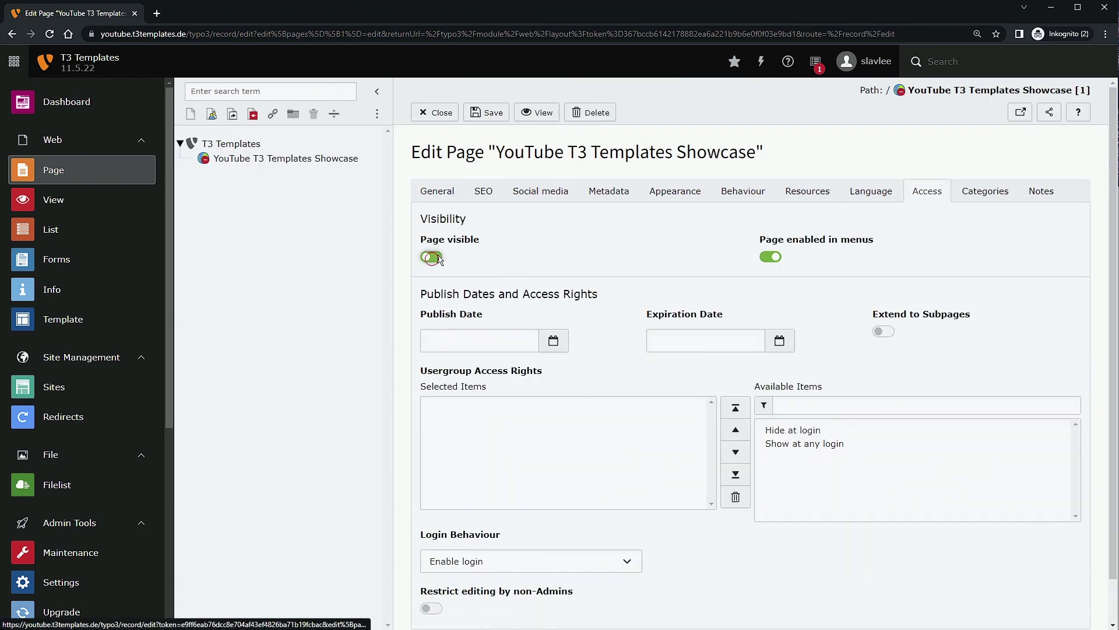
left_click(488, 113)
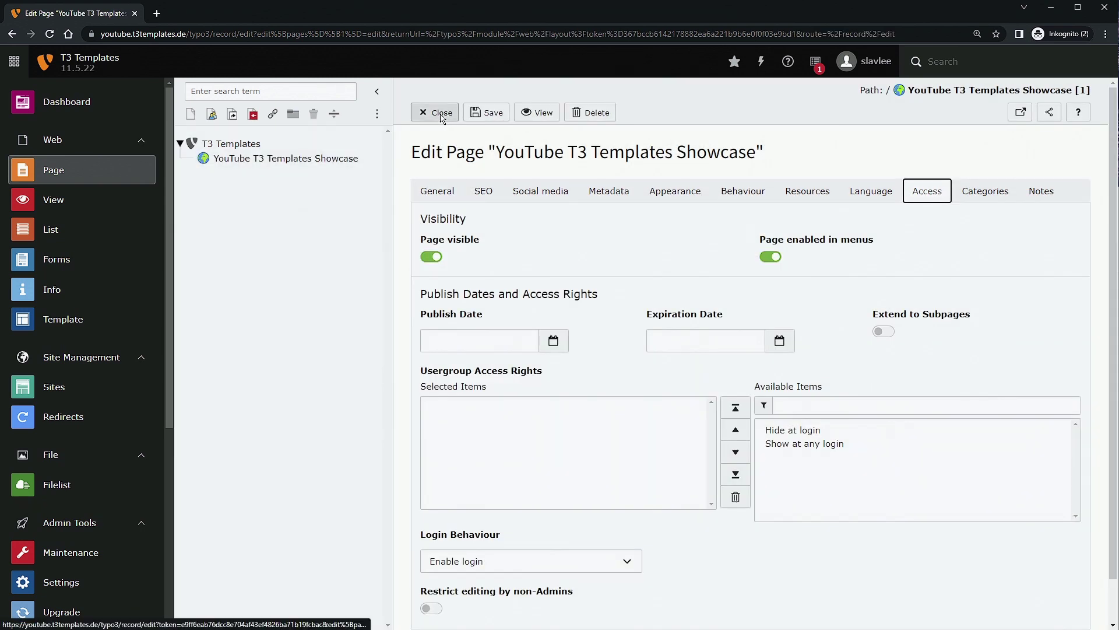
left_click(453, 114)
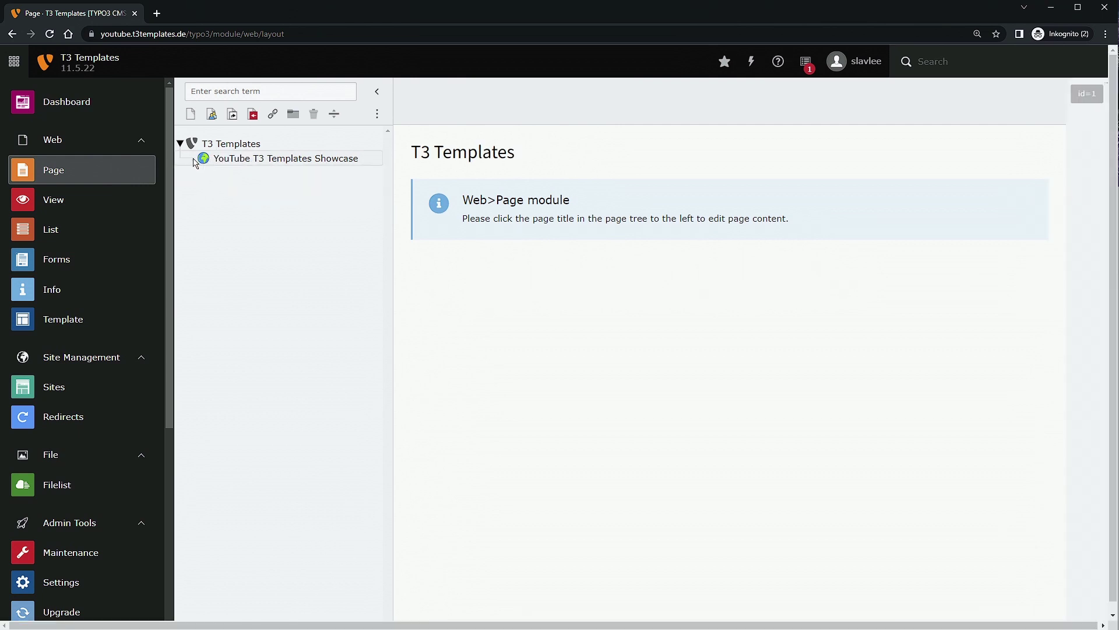
left_click(88, 394)
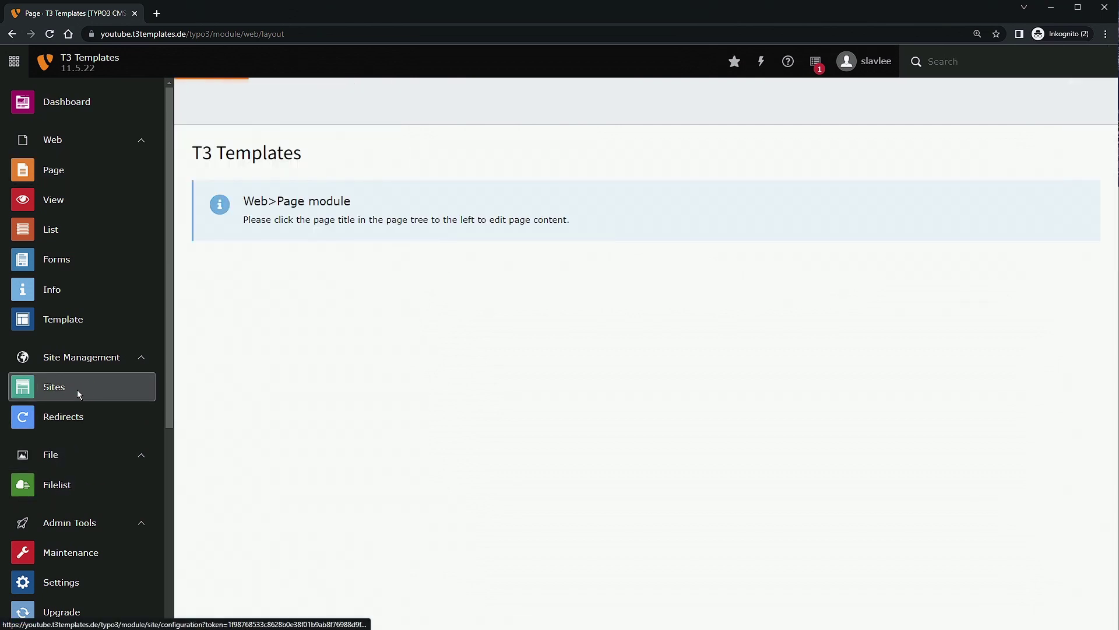
left_click(1063, 219)
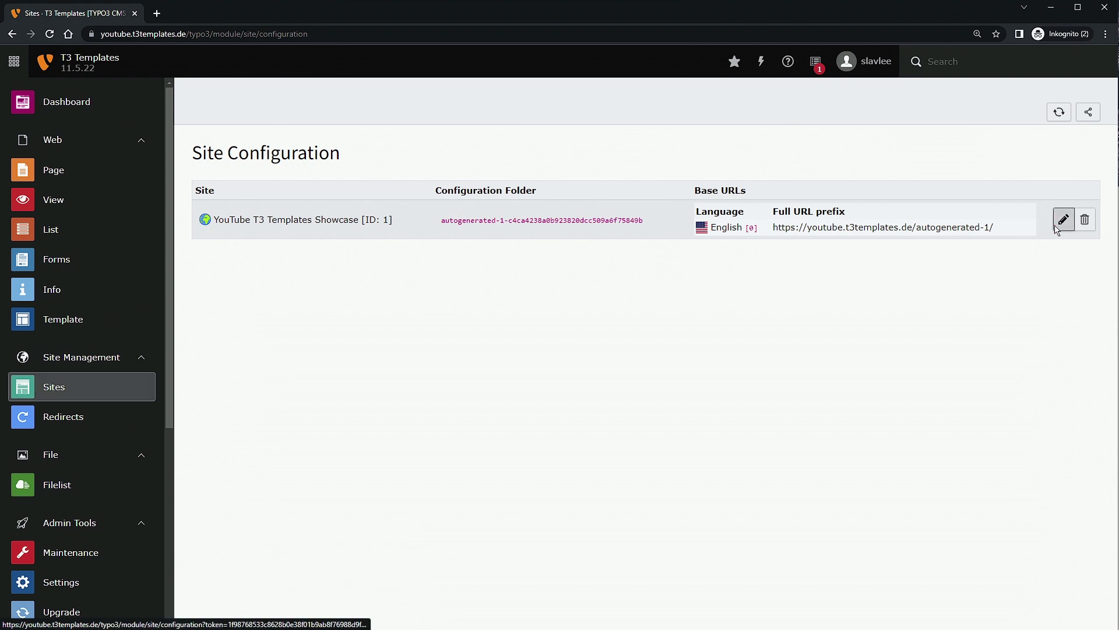
left_click_drag(468, 448, 75, 453)
key("BackSpace")
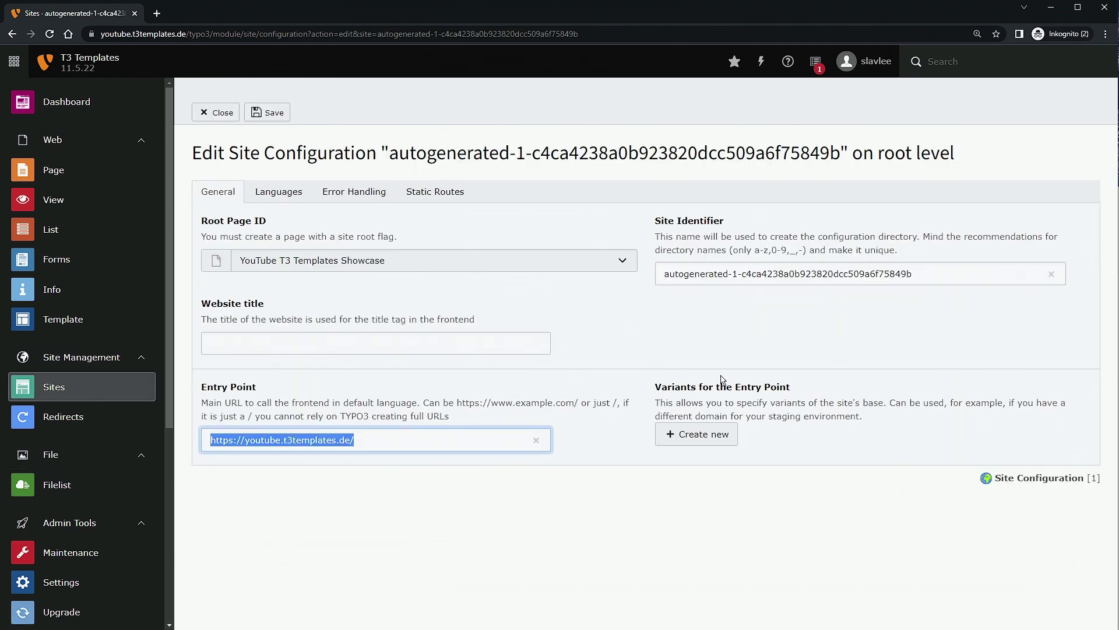
Step: Change the site identifier to 'youtube' and enter 'YouTube' as the website title
left_click_drag(760, 278, 586, 274)
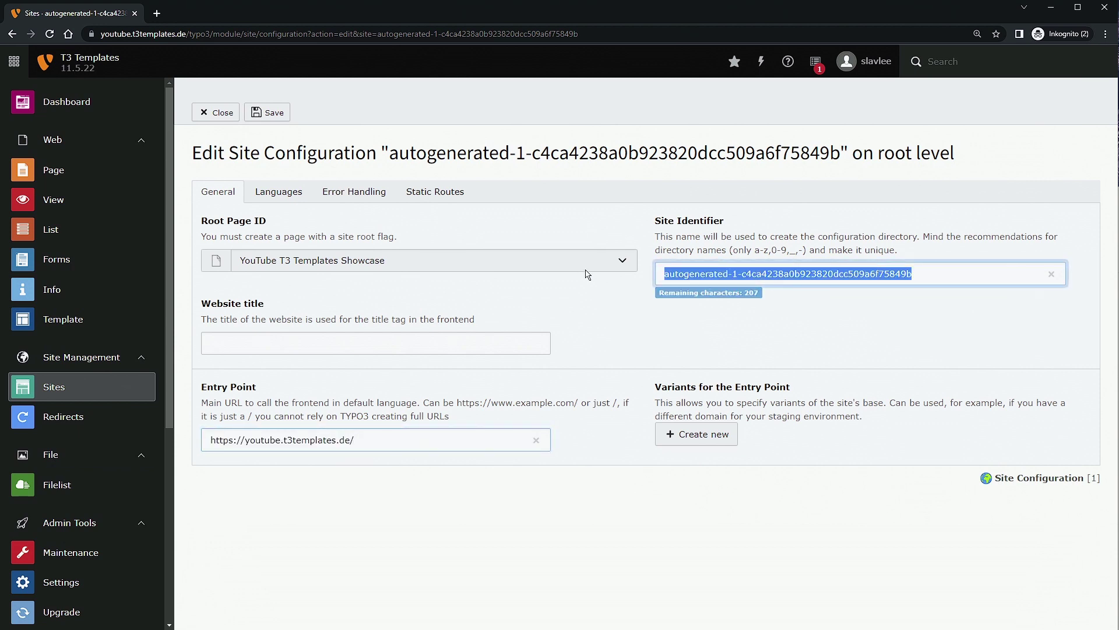
type("youtube")
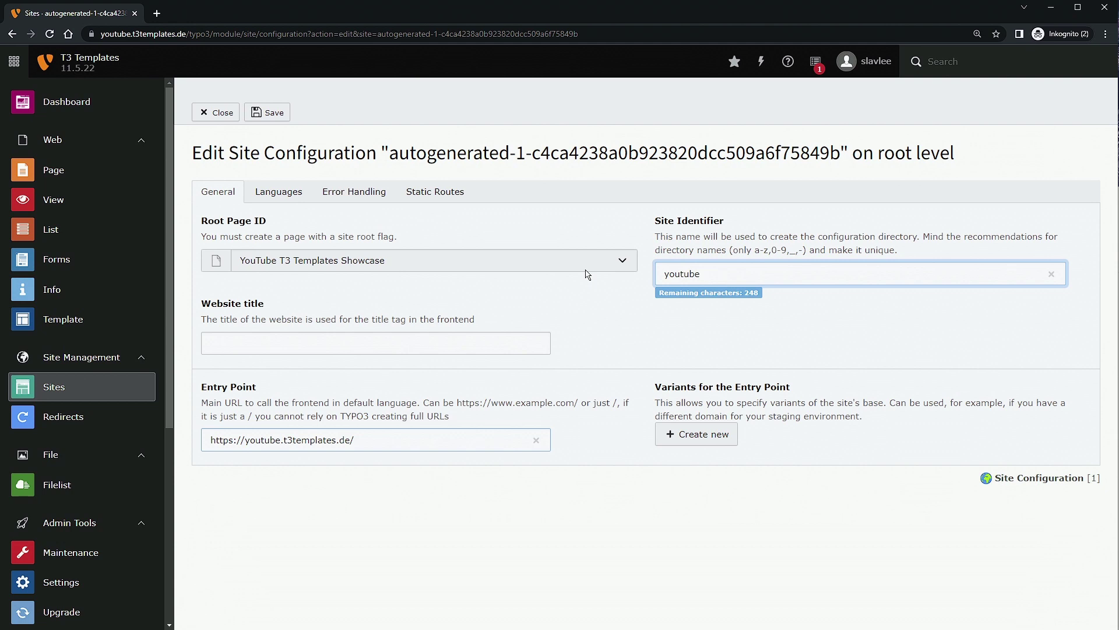
left_click(288, 345)
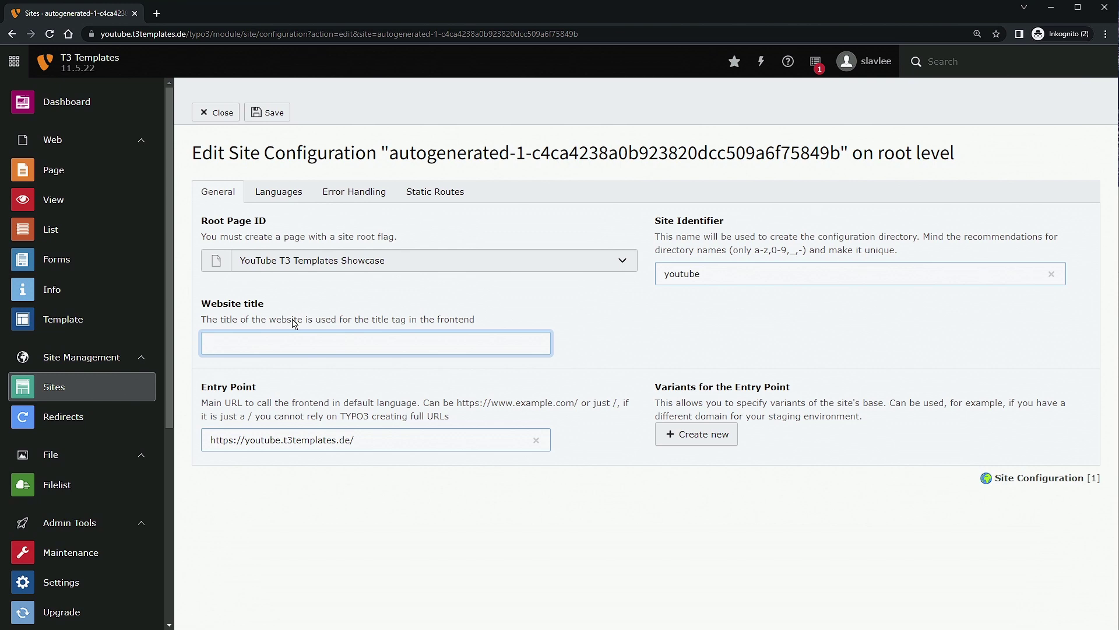
type("YouTube T3 Templates Showcase")
Step: Delete the 404 error handling entry from the site configuration
left_click(303, 197)
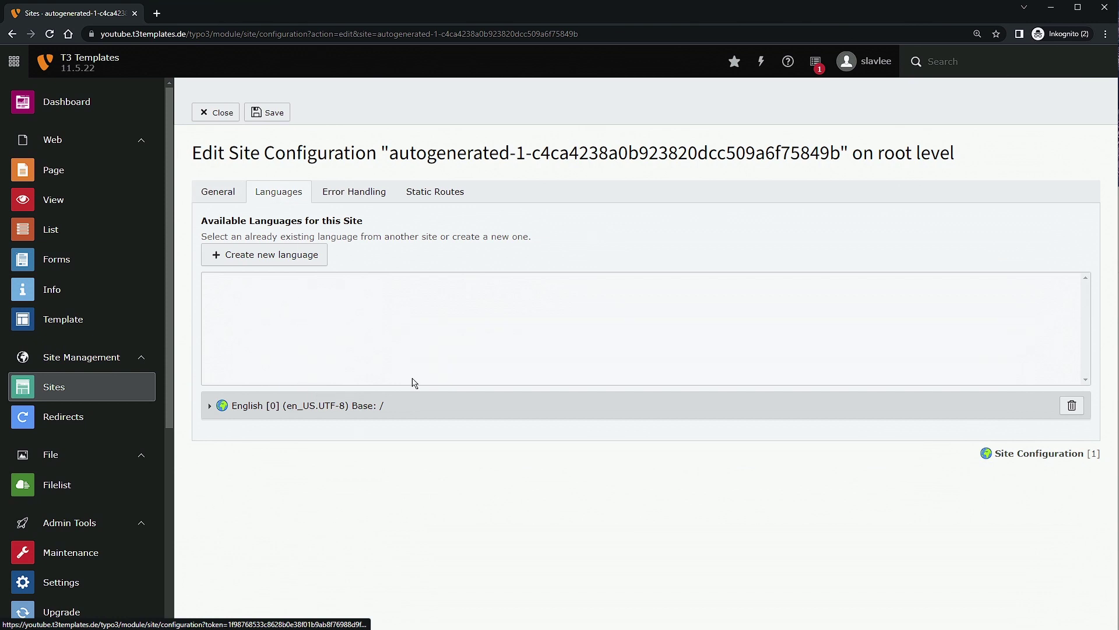
left_click(368, 189)
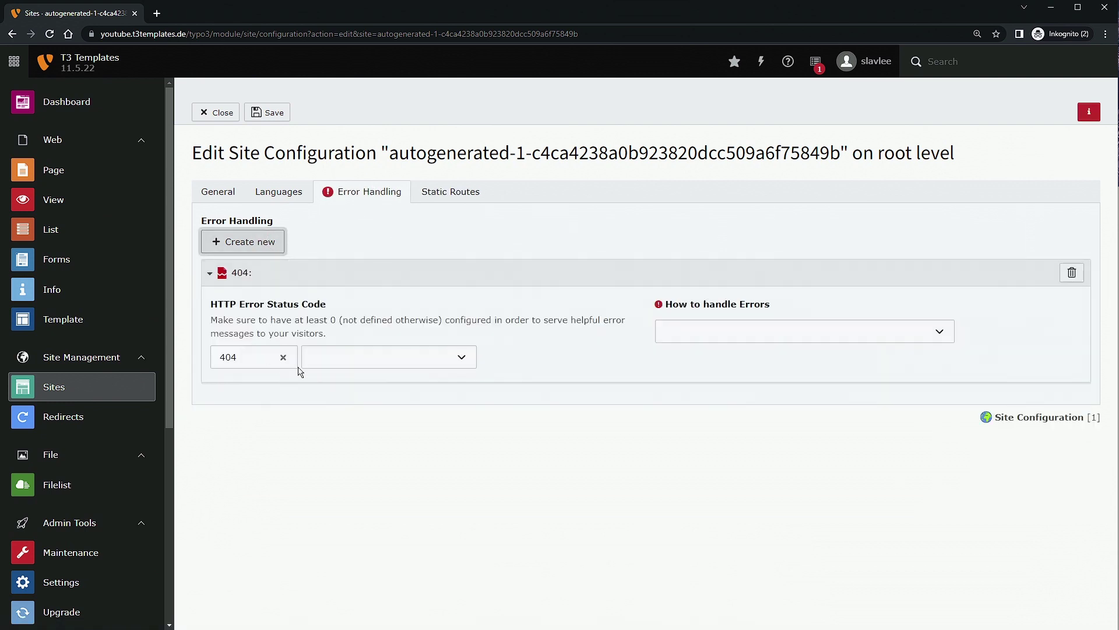
left_click(1071, 272)
left_click(726, 373)
Step: Add a static route, then delete the unfinished route record
left_click(460, 191)
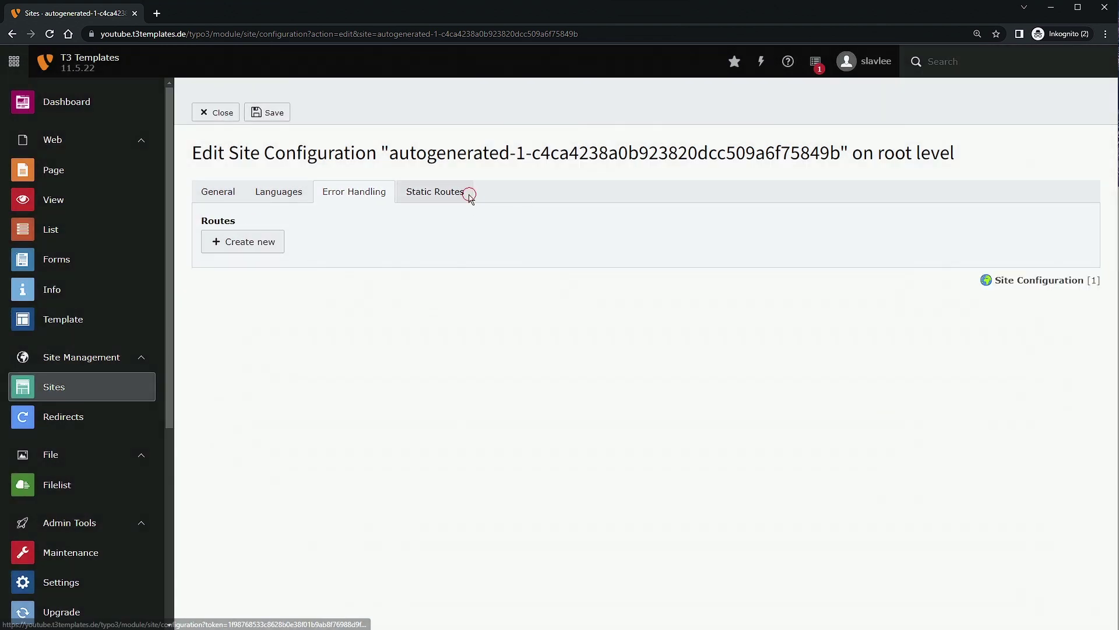
left_click(274, 241)
left_click(538, 342)
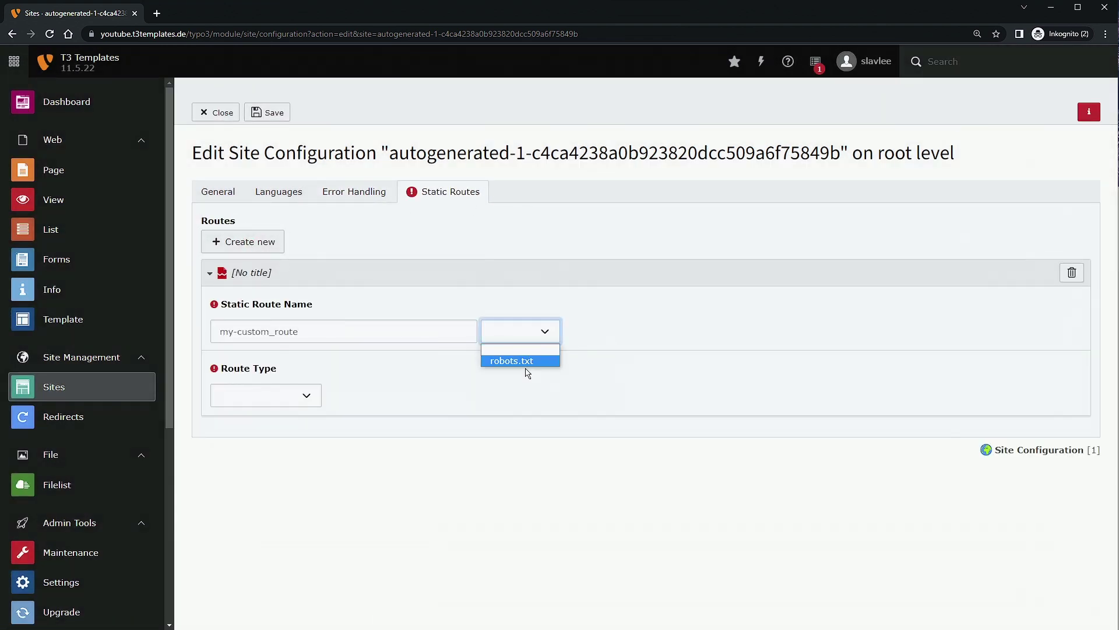
left_click(1070, 274)
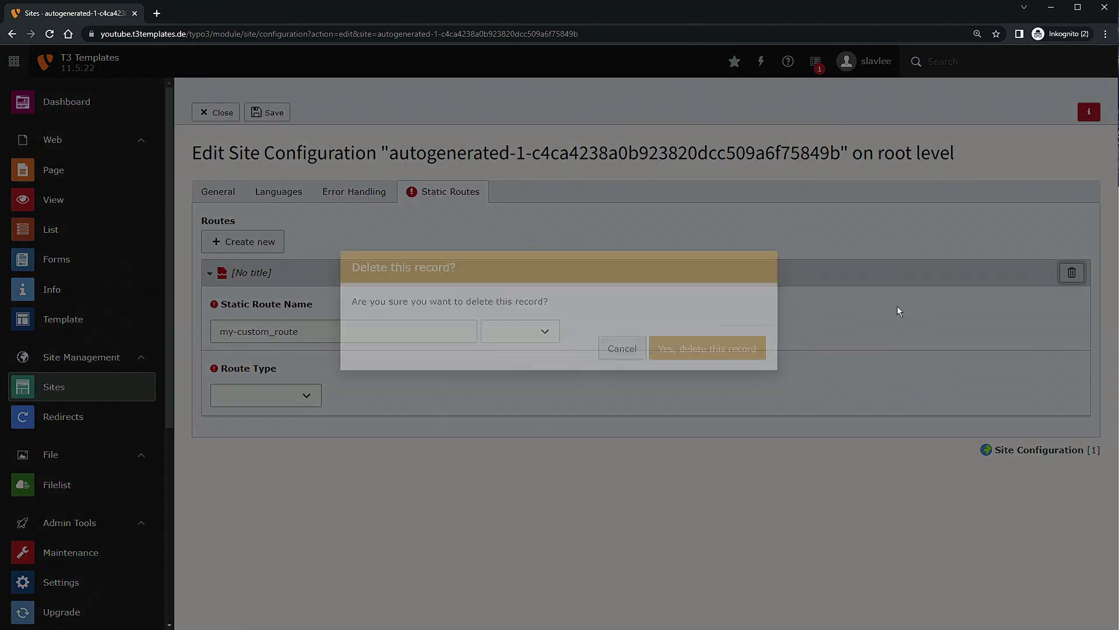
left_click(709, 374)
Step: Review the error handling and language settings, then save the youtube site configuration
left_click(373, 197)
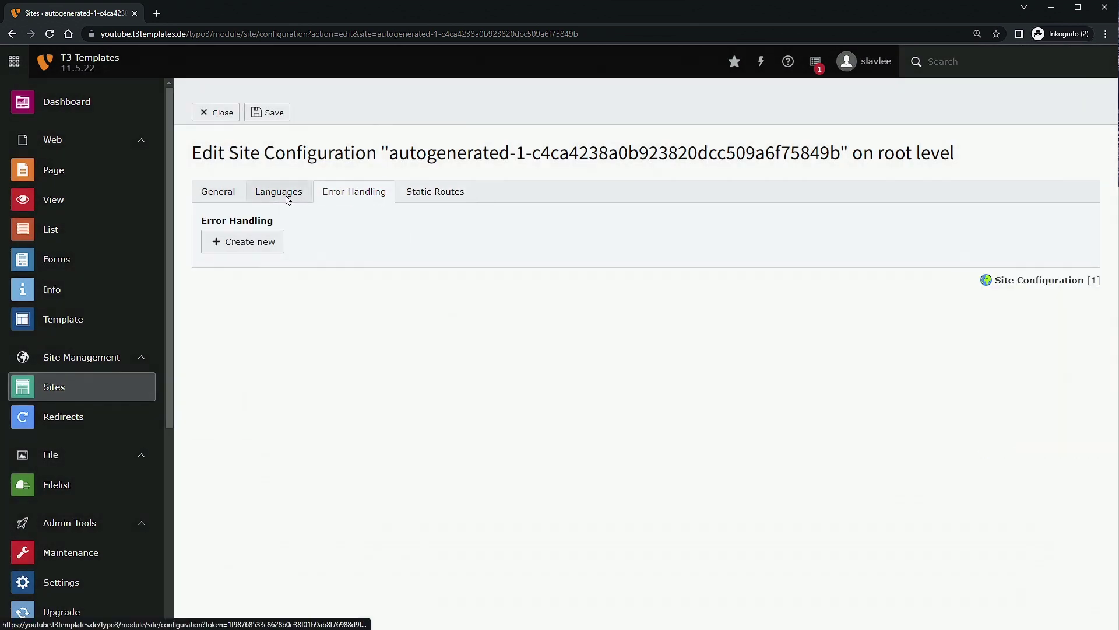
left_click(279, 194)
left_click(218, 193)
left_click(268, 114)
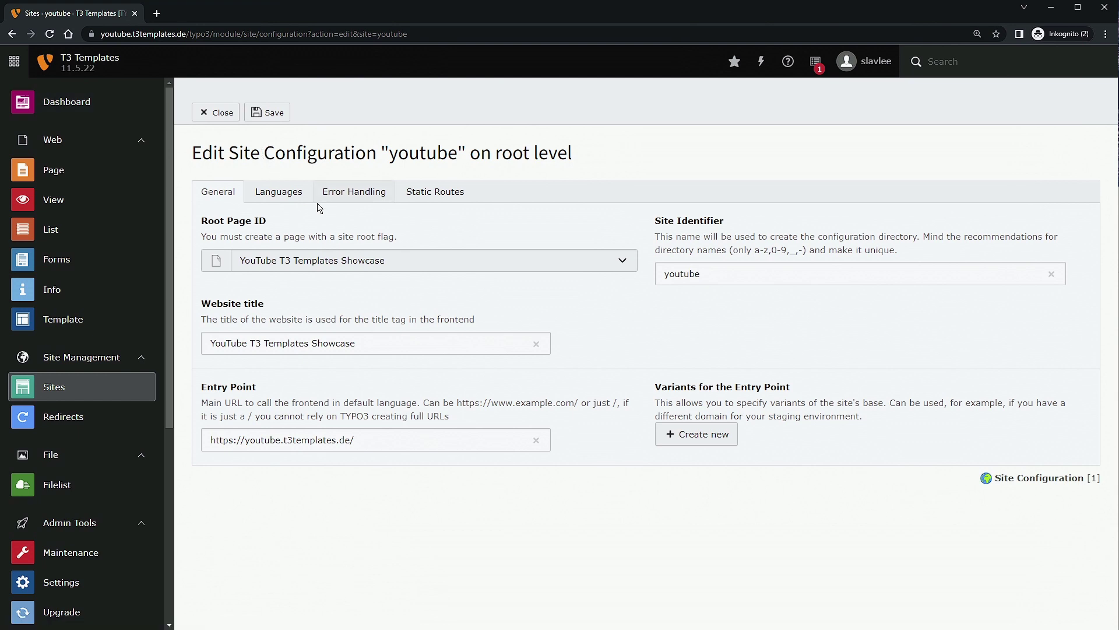
Step: Create a new site template on the YouTube T3 Templates Showcase page
left_click(145, 172)
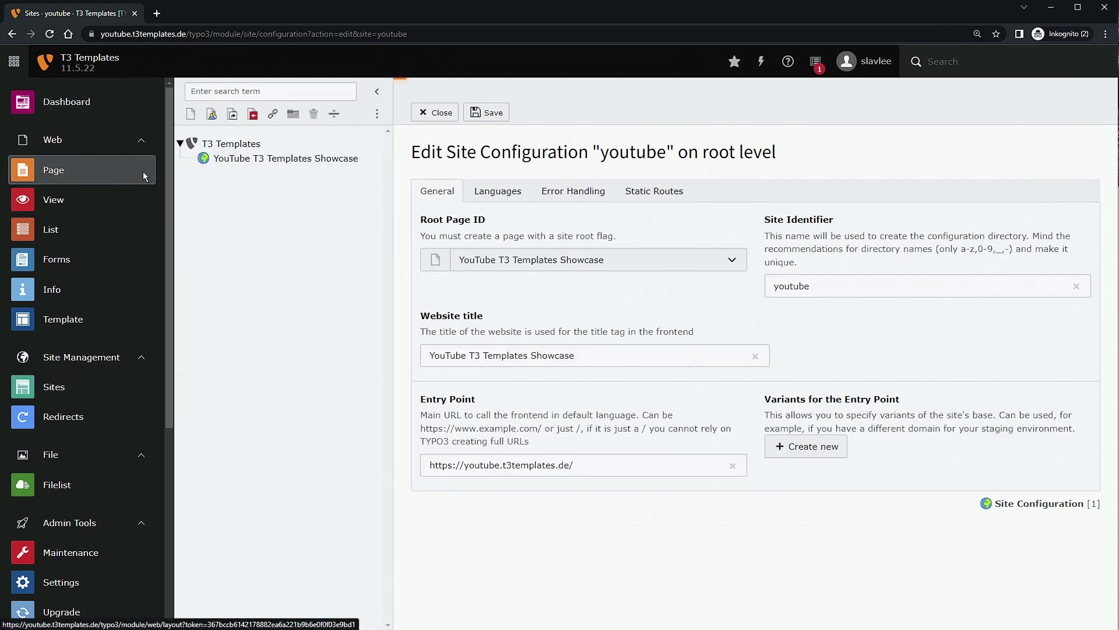
left_click(118, 322)
left_click(337, 161)
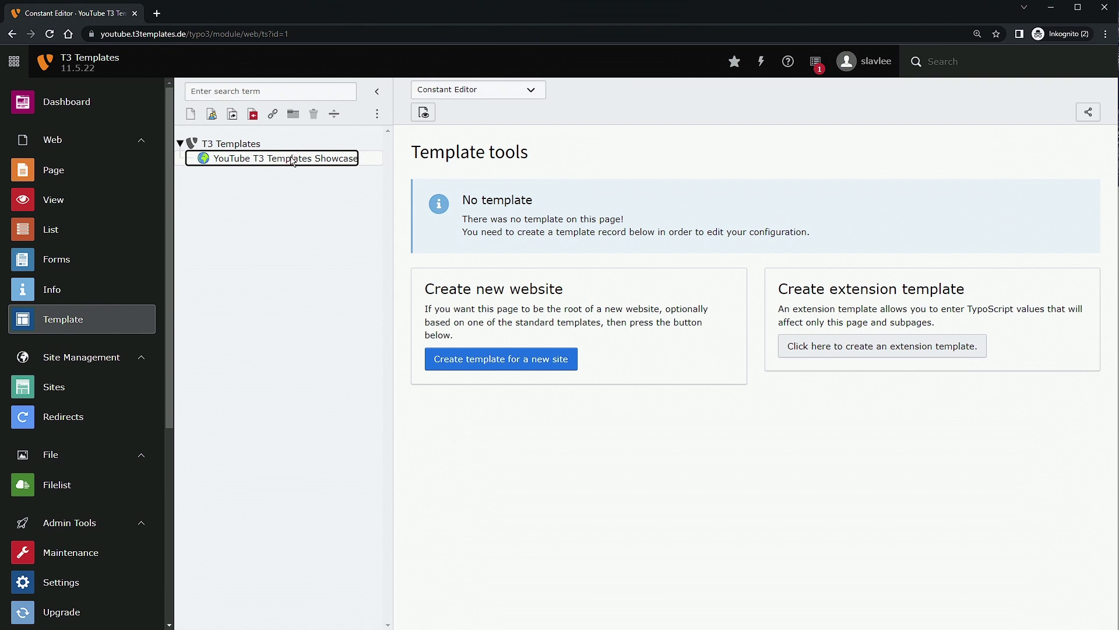
left_click(543, 362)
Step: Edit the template record, clearing the default Setup and titling it 'YouTube T3 Templates Showcase Base'
left_click(475, 91)
left_click(443, 111)
left_click(532, 377)
scroll(527, 351, "down", 1)
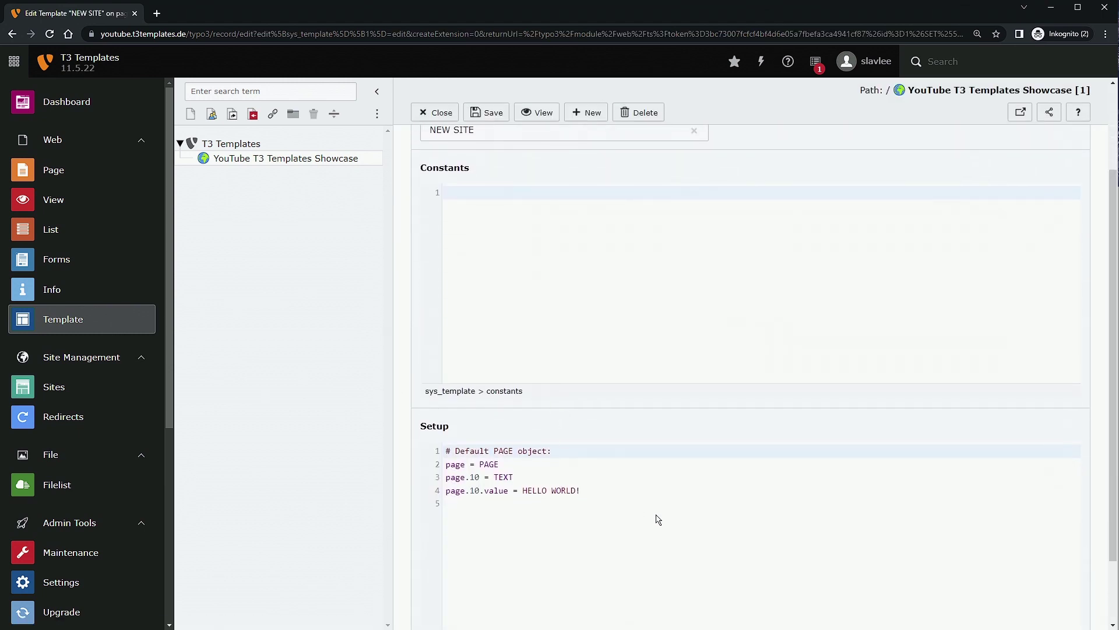
left_click_drag(658, 514, 358, 443)
left_click(443, 450, "shift")
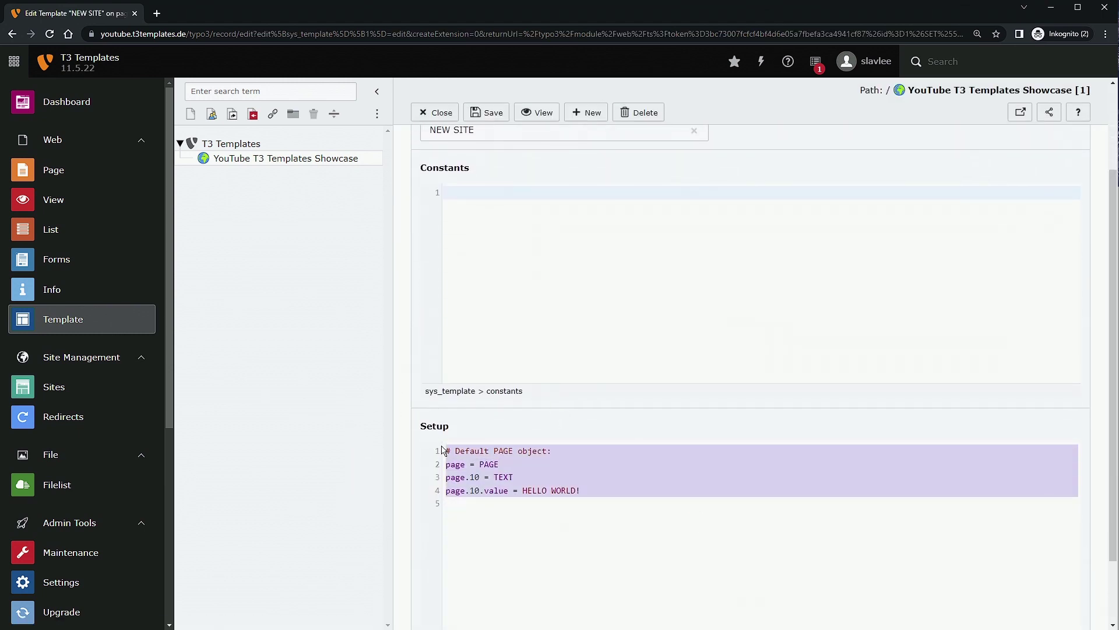
key("Delete")
scroll(629, 357, "up", 2)
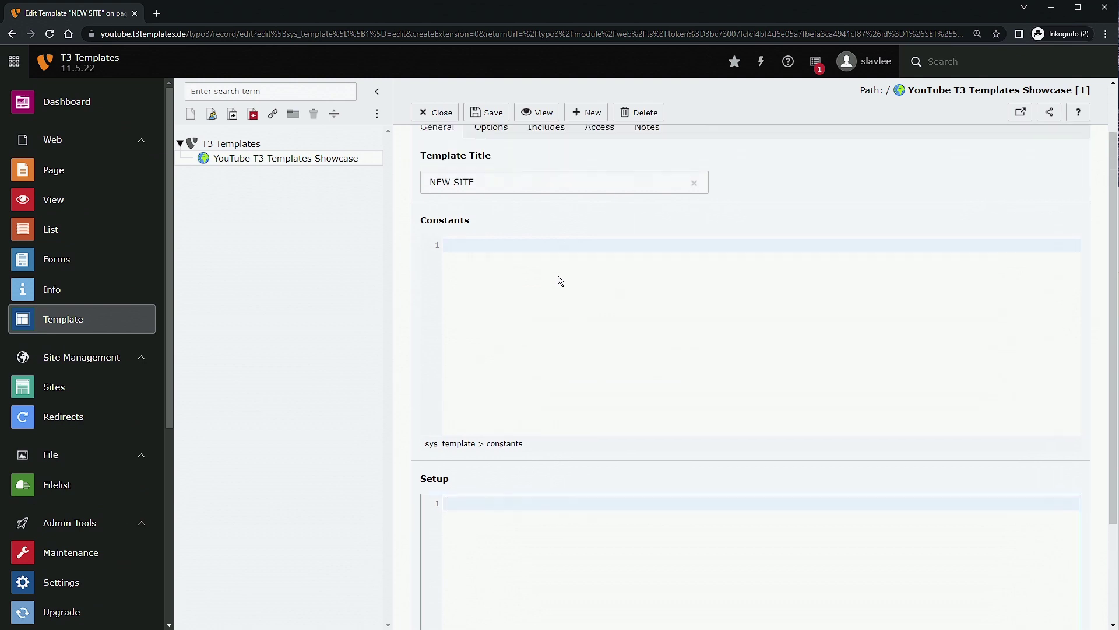
triple_click(552, 252)
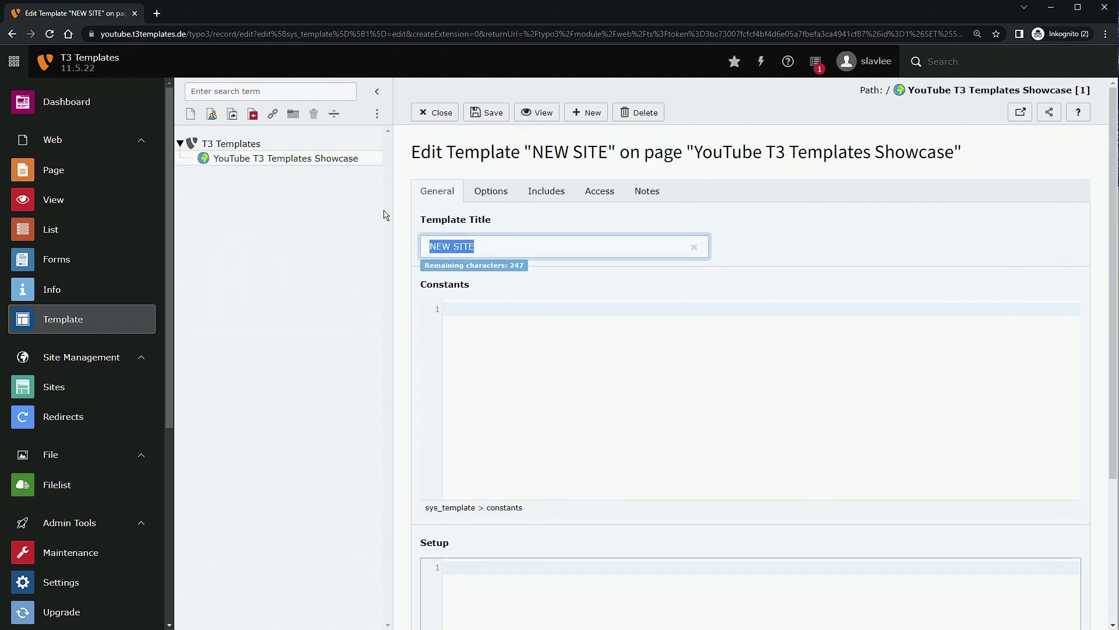
type("YouTube T3 Templates Showcase Base")
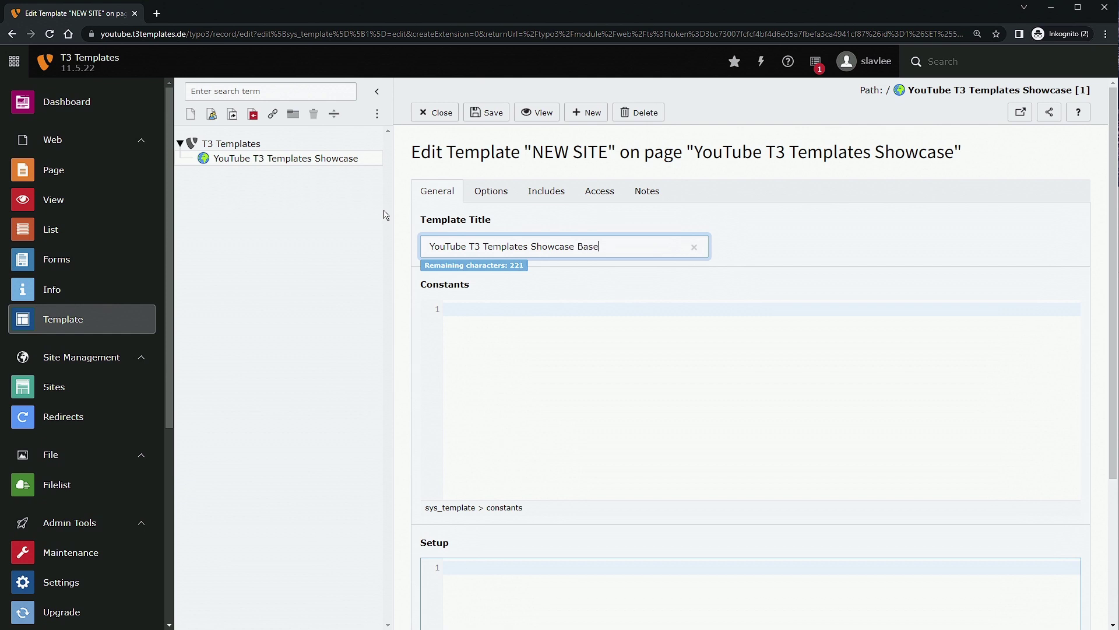
Step: Load statics after basis templates, include Fluid Content Elements, T3 Templates Base and T3T Child: Creative Agency, then save and close
left_click(557, 197)
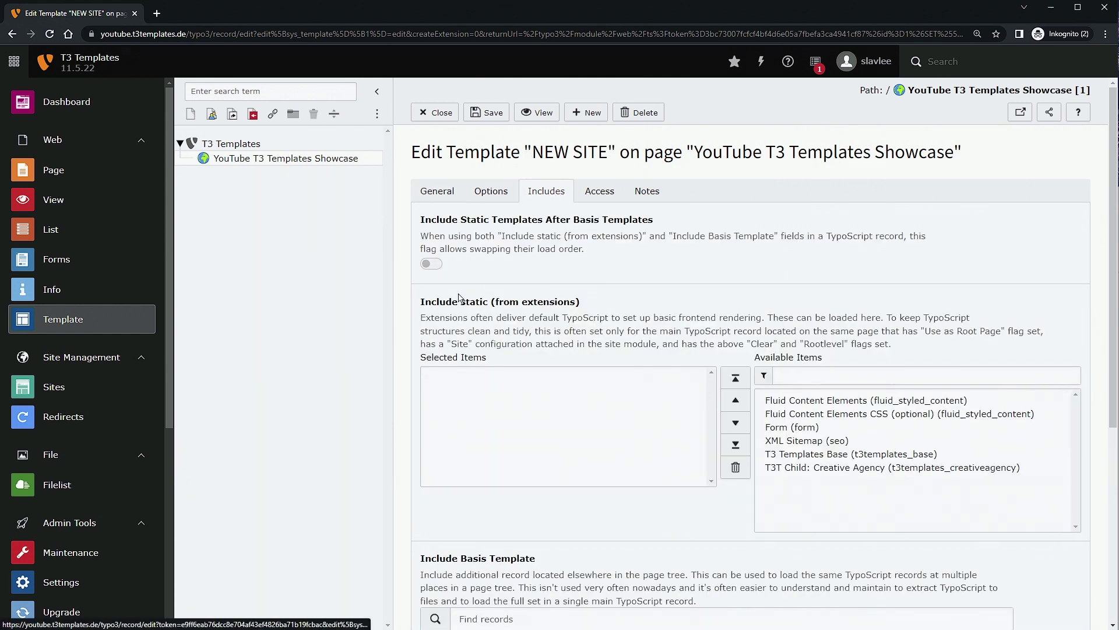
left_click(430, 265)
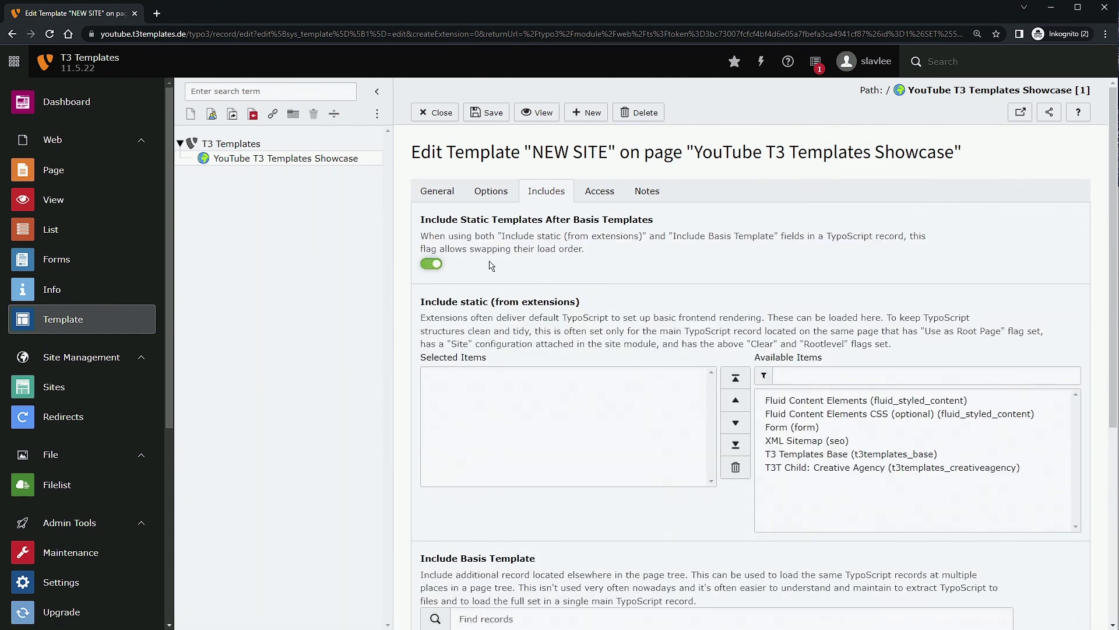
scroll(636, 352, "down", 5)
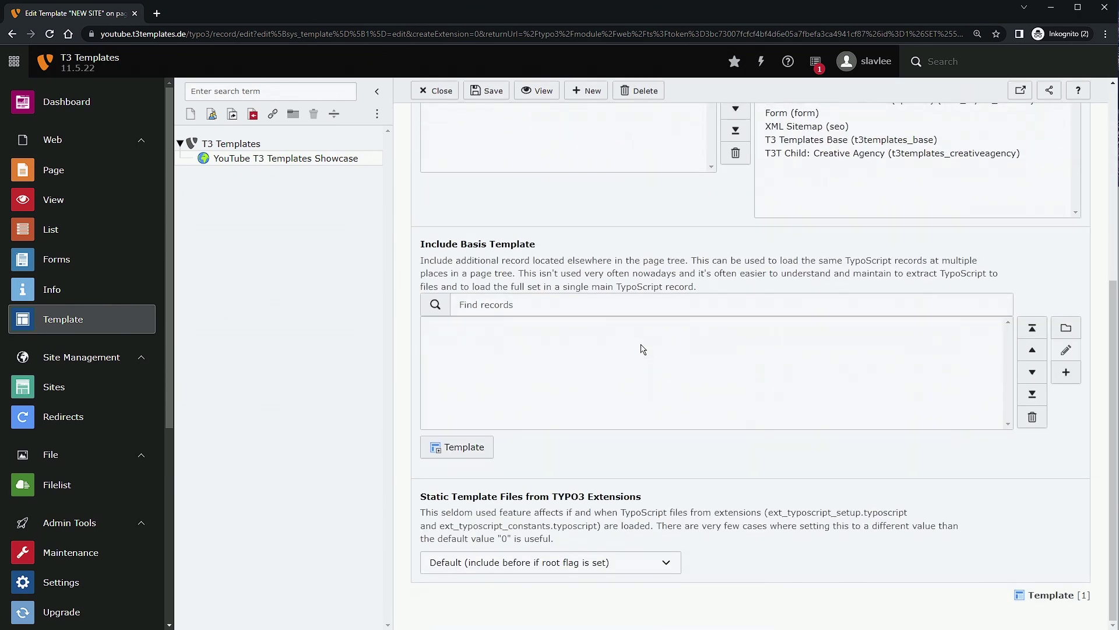
scroll(644, 349, "up", 4)
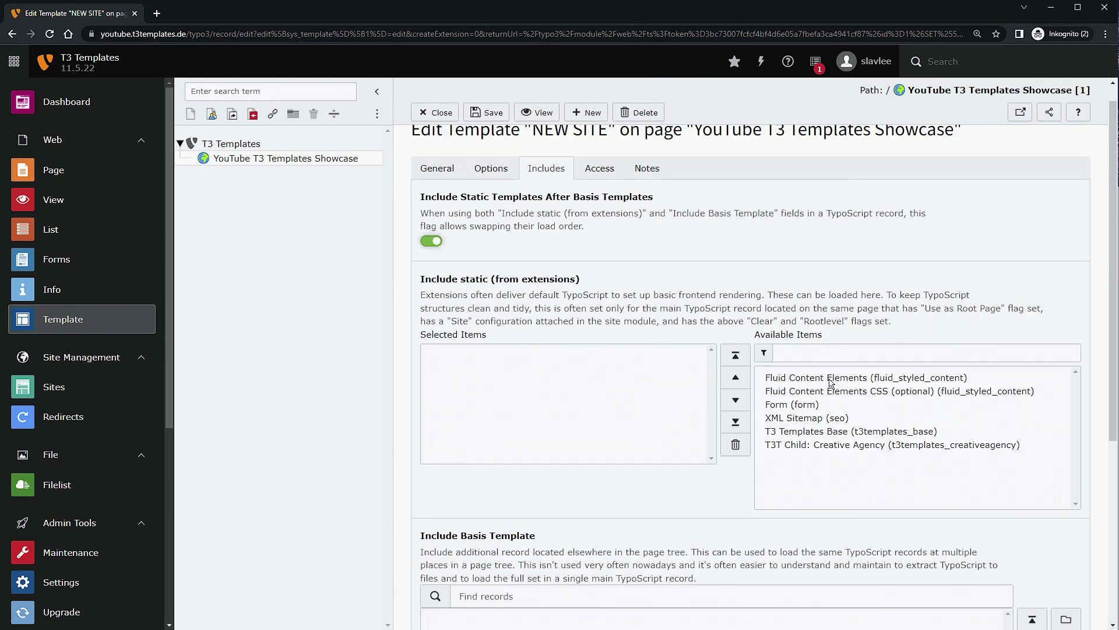
left_click(830, 379)
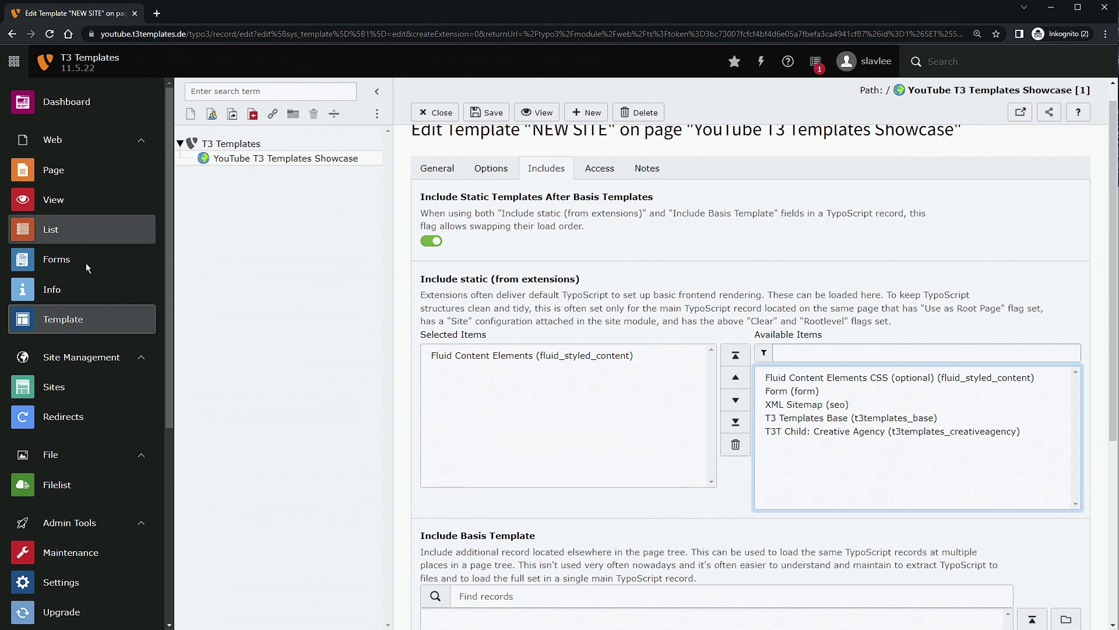
left_click(839, 424)
left_click(838, 421)
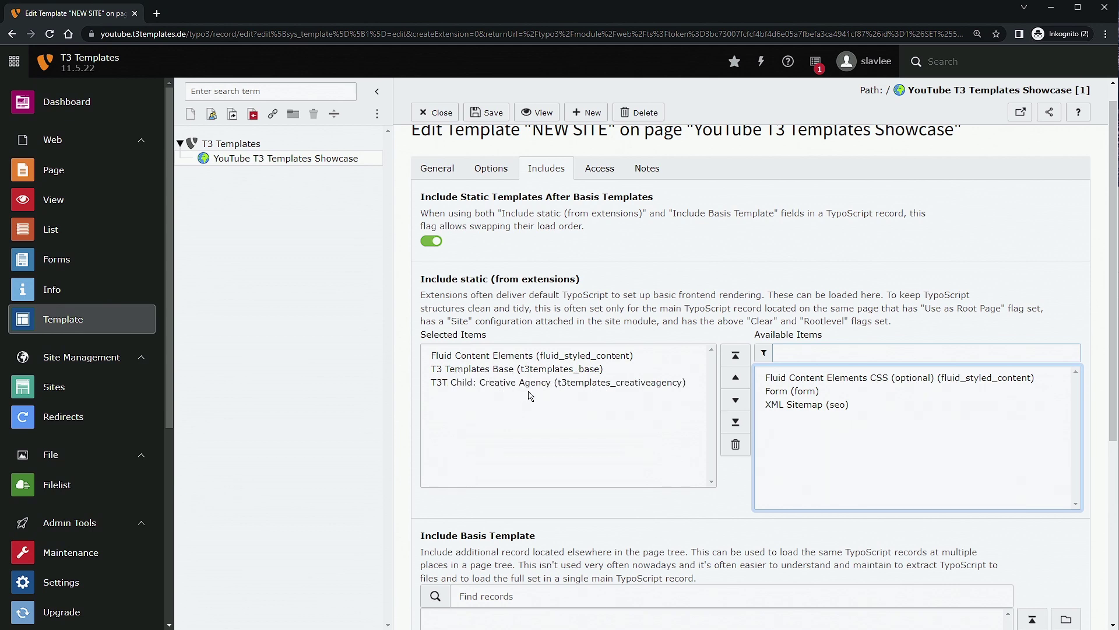
left_click(491, 112)
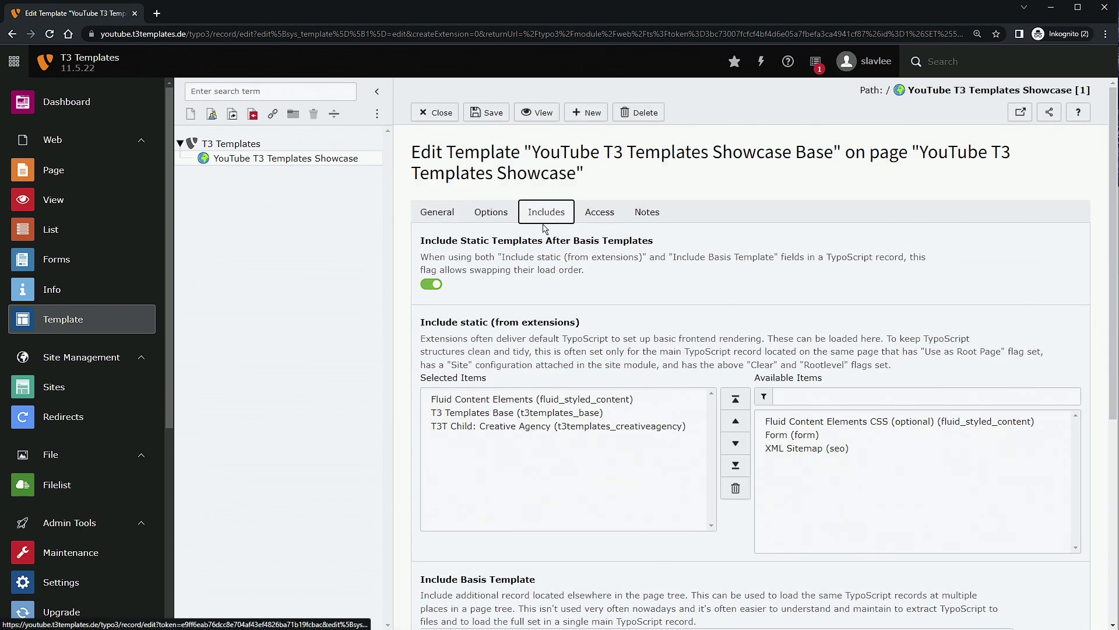
left_click(457, 113)
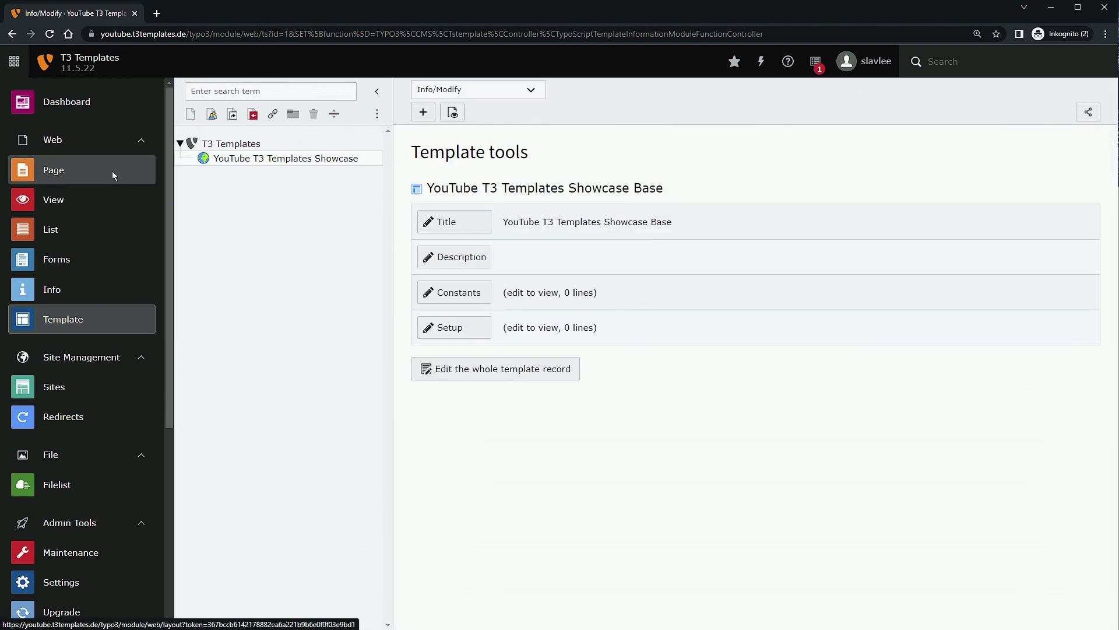
Step: Show the 'YouTube T3 Templates Showcase' root page in the frontend, then return to the backend page view
left_click(112, 170)
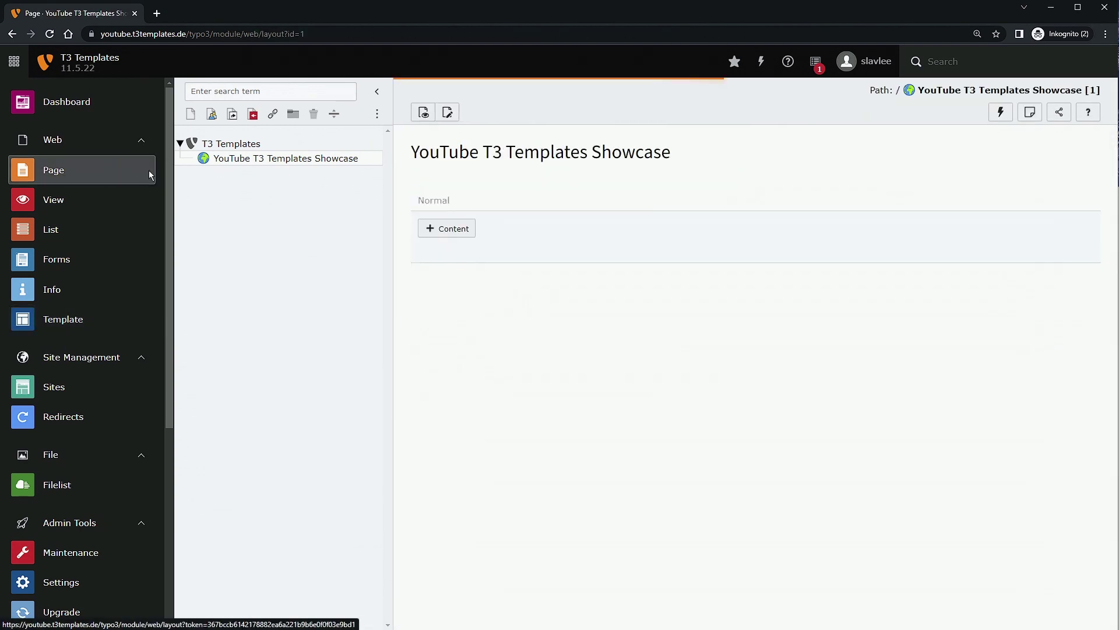
right_click(243, 165)
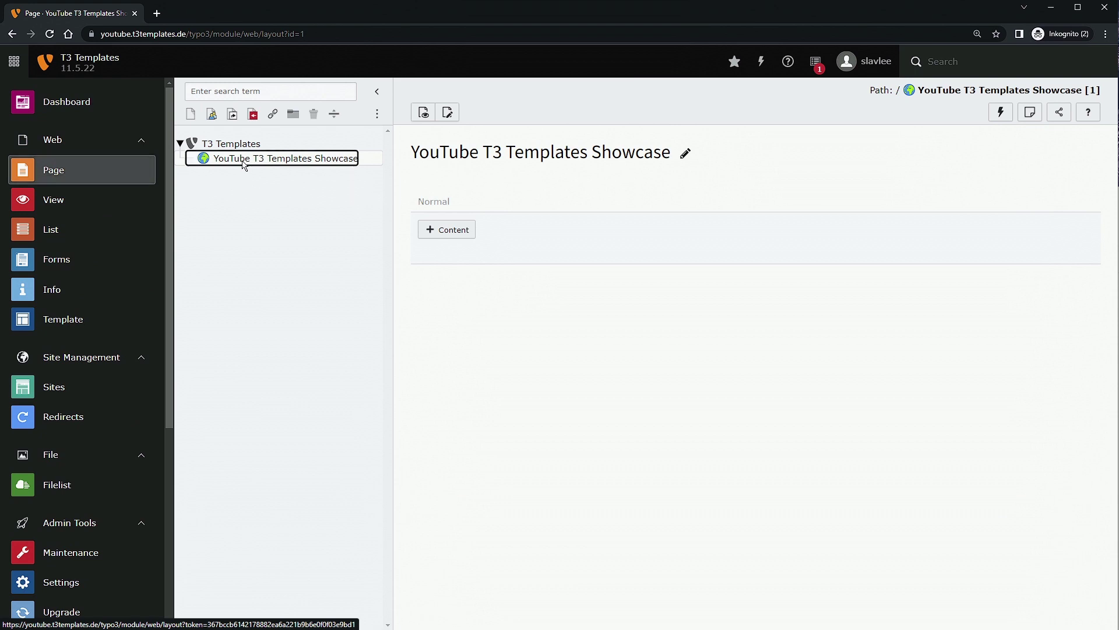
left_click(308, 180)
left_click_drag(219, 12, 84, 13)
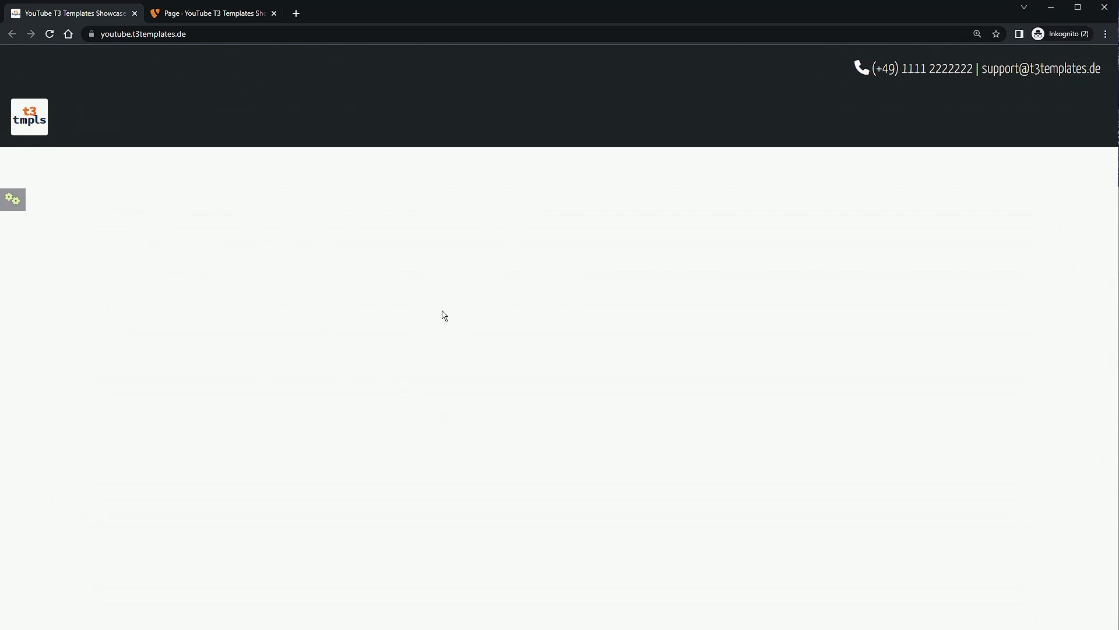
left_click(237, 20)
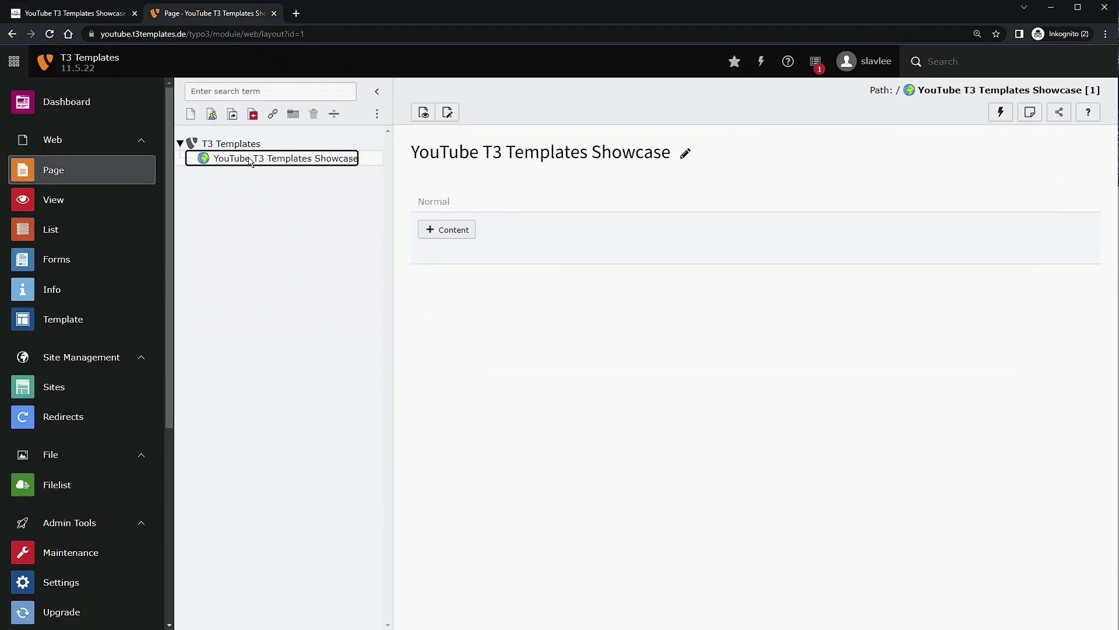